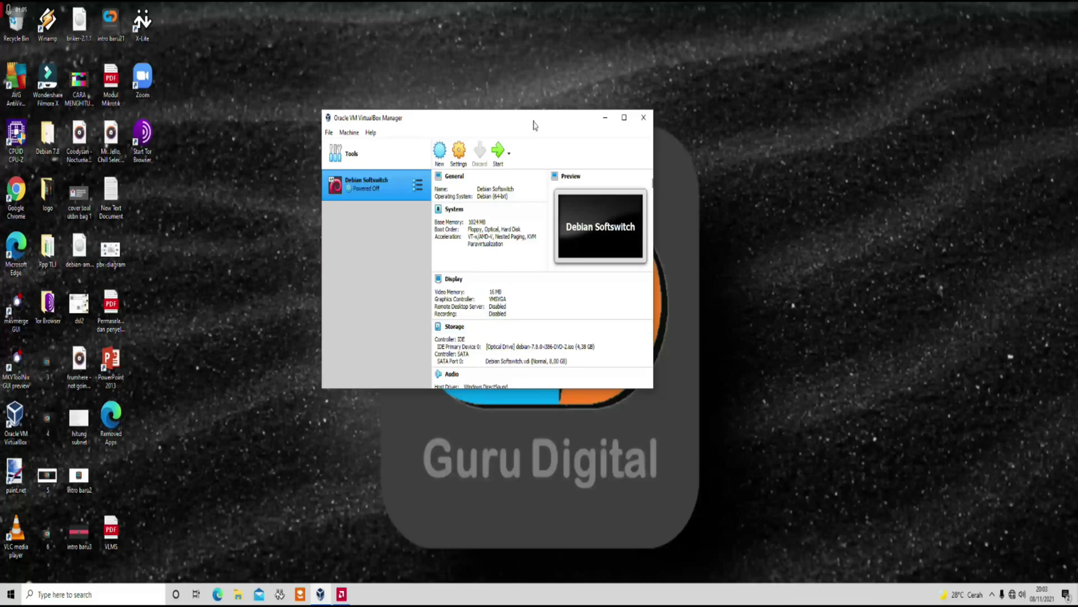
Start creating a new virtual machine and name it Server Softswitch Briker
drag(534, 125, 557, 133)
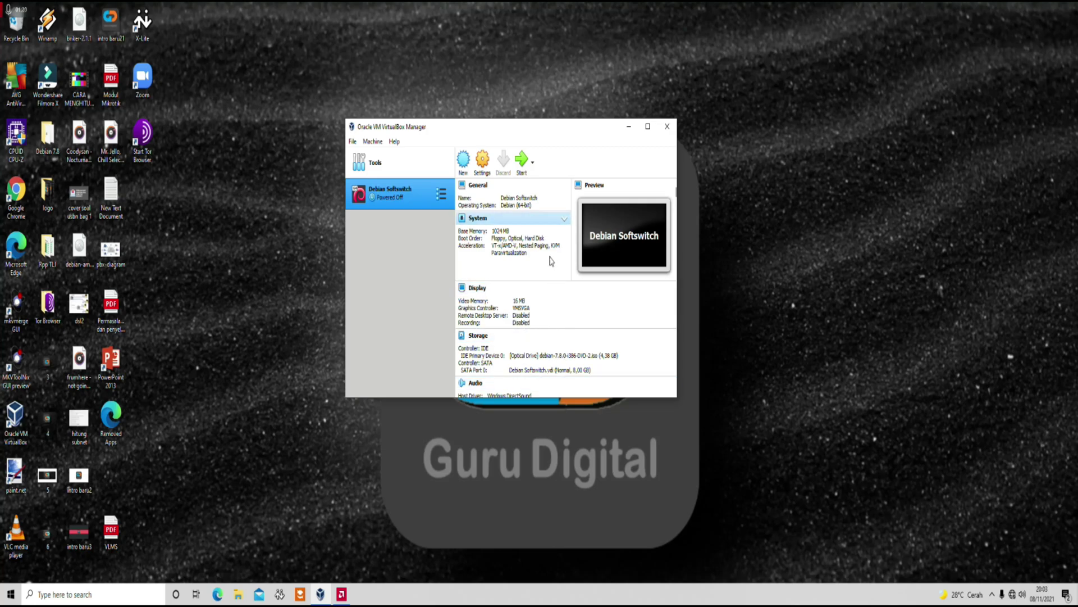
click(463, 163)
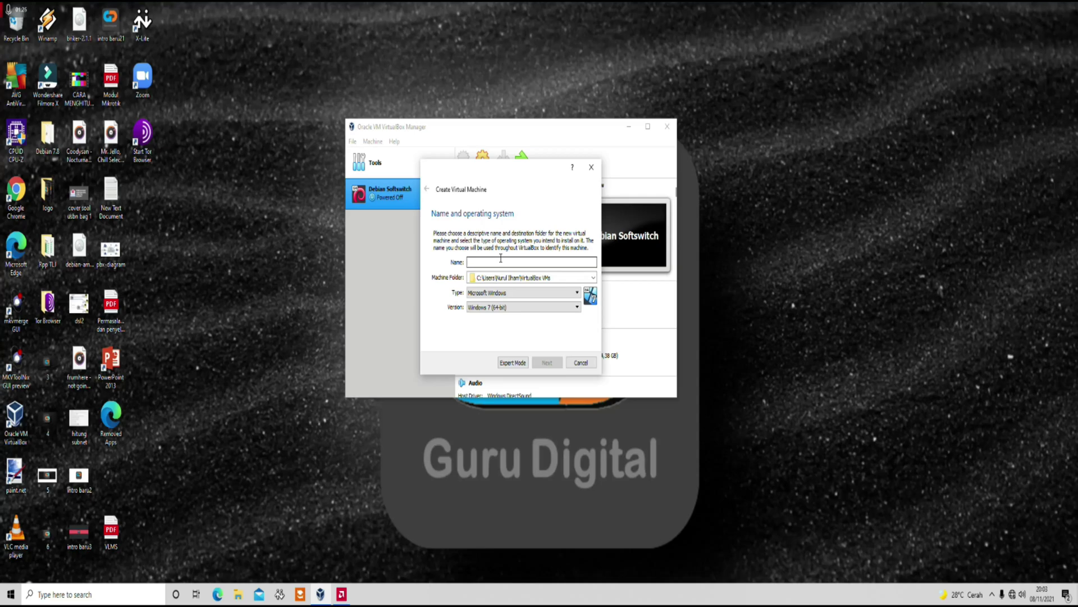
text(Server Softswitch Briker)
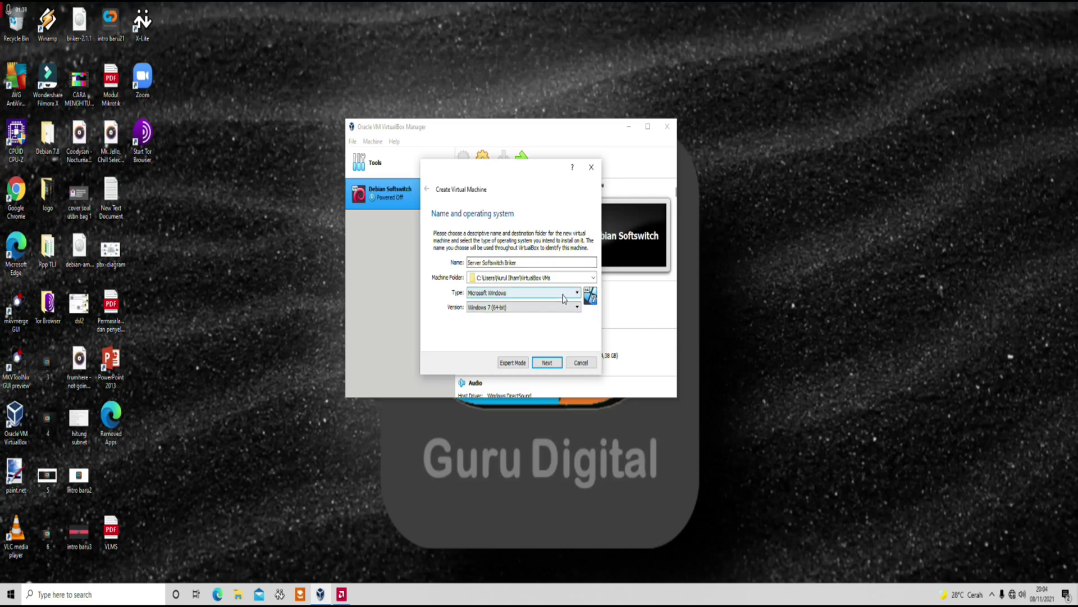
click(506, 293)
click(503, 345)
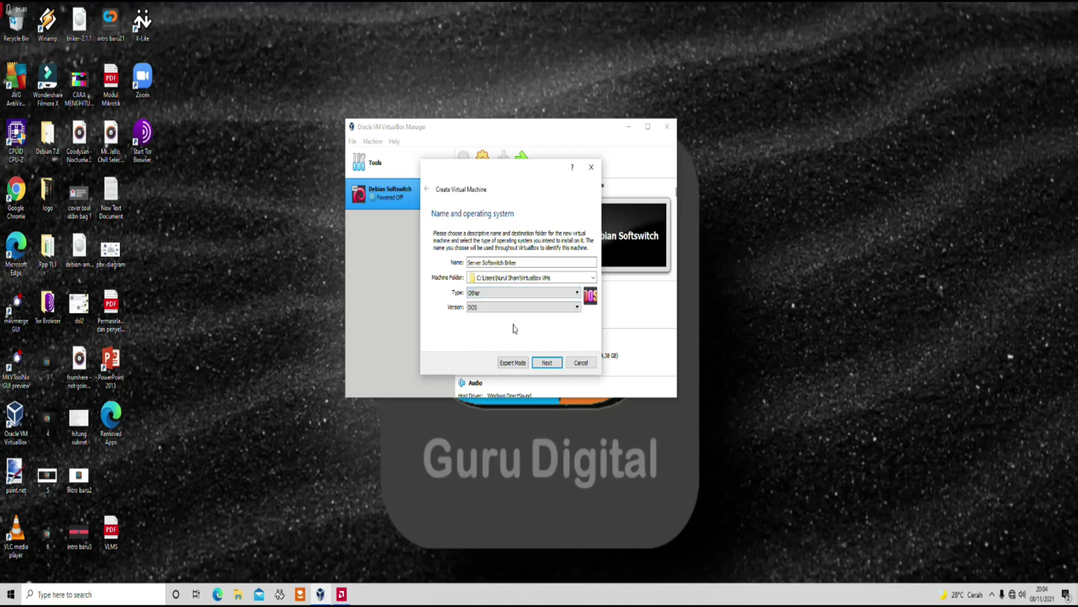
click(517, 307)
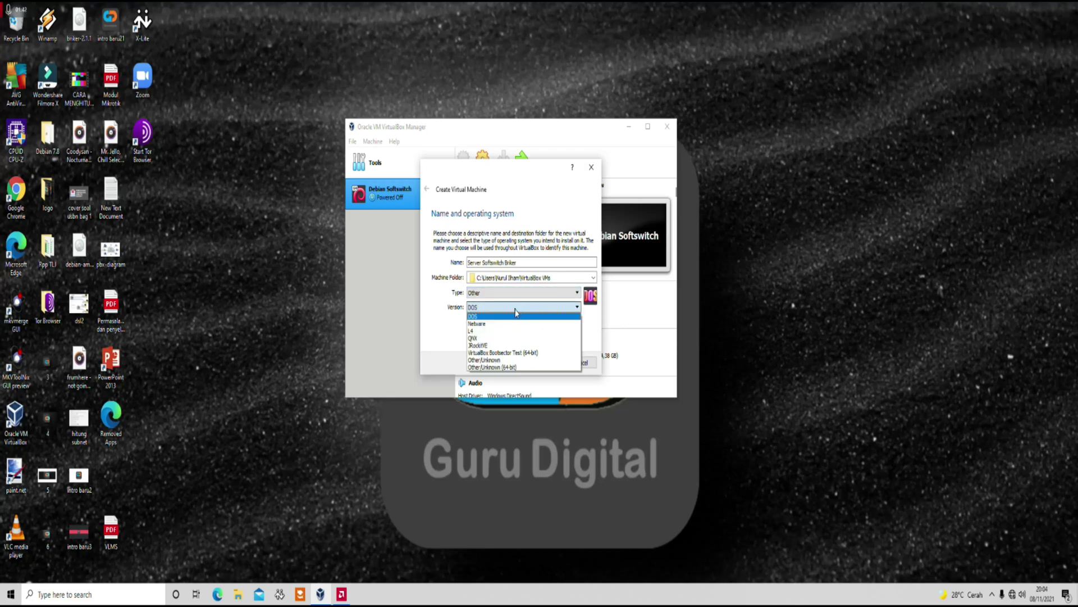
Set the new machine's operating system type to Linux and version to Other Linux (64-bit), and continue to the memory settings
click(520, 294)
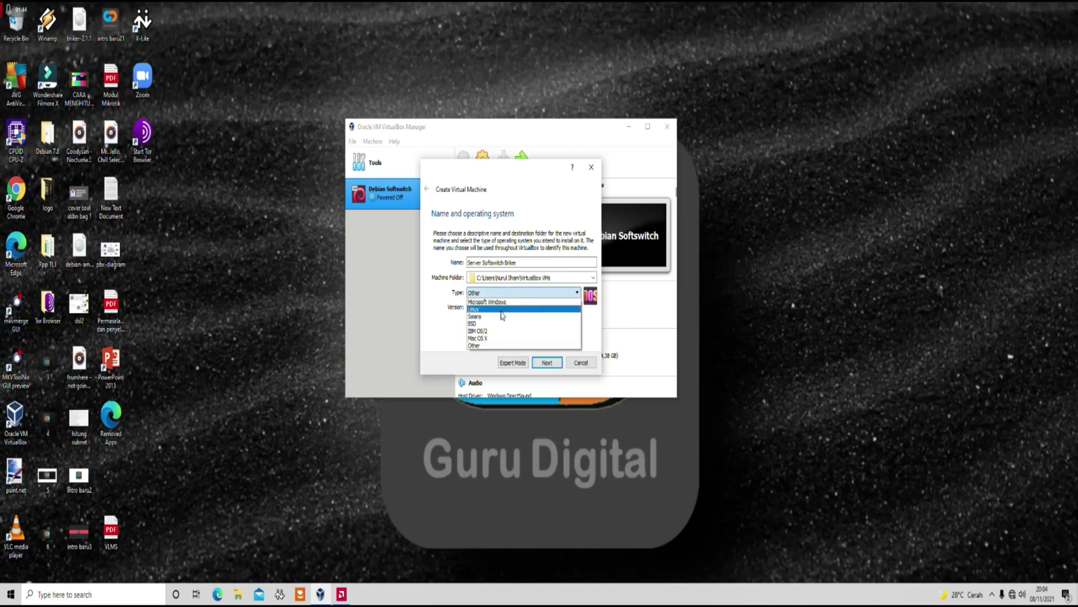
click(502, 309)
click(509, 306)
scroll(523, 337, down, 2)
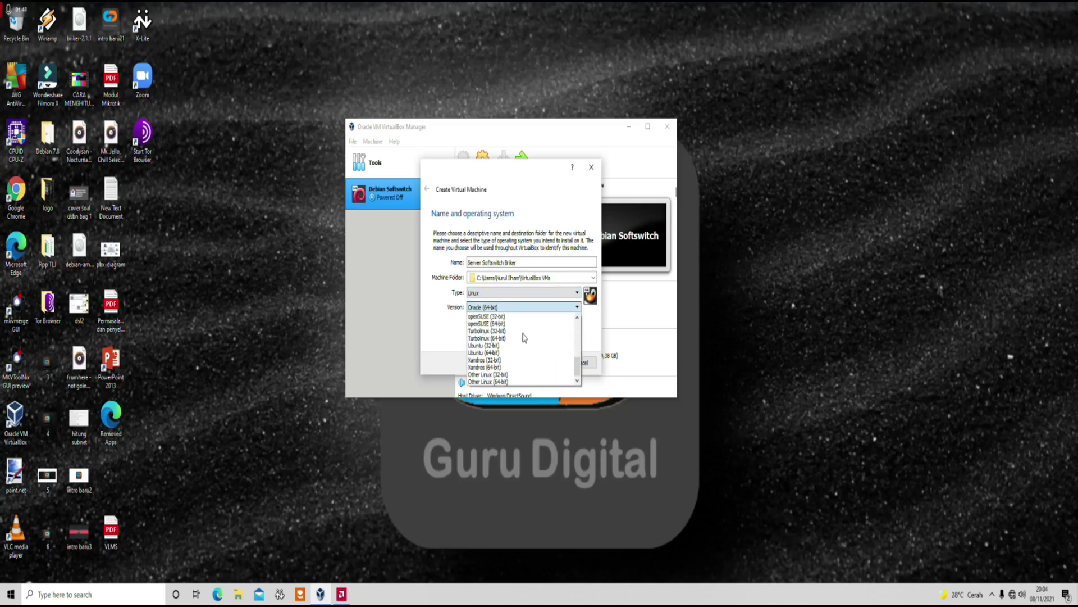
click(501, 381)
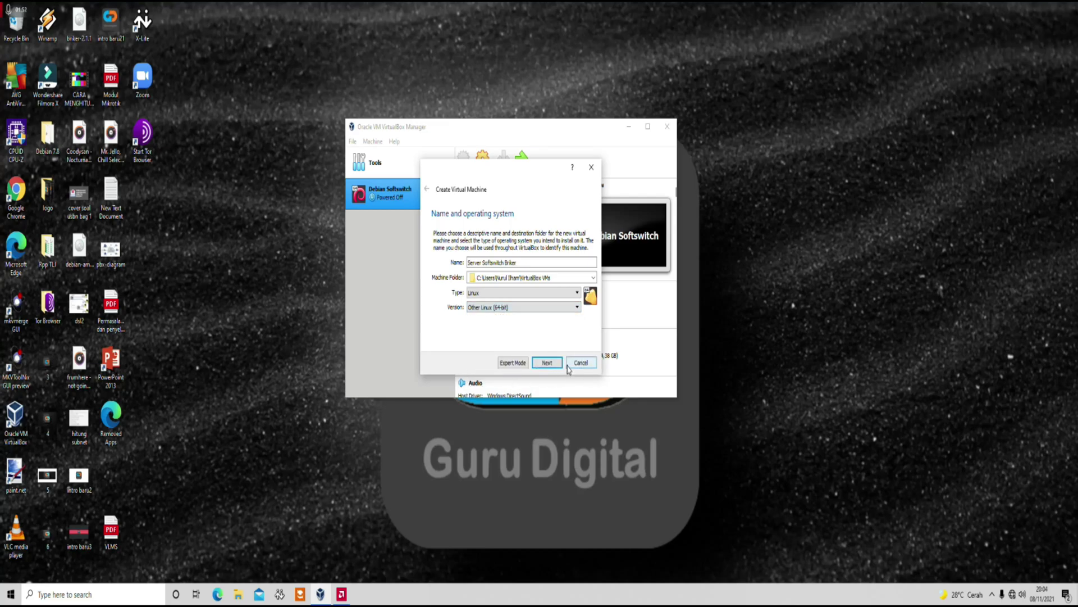
click(547, 363)
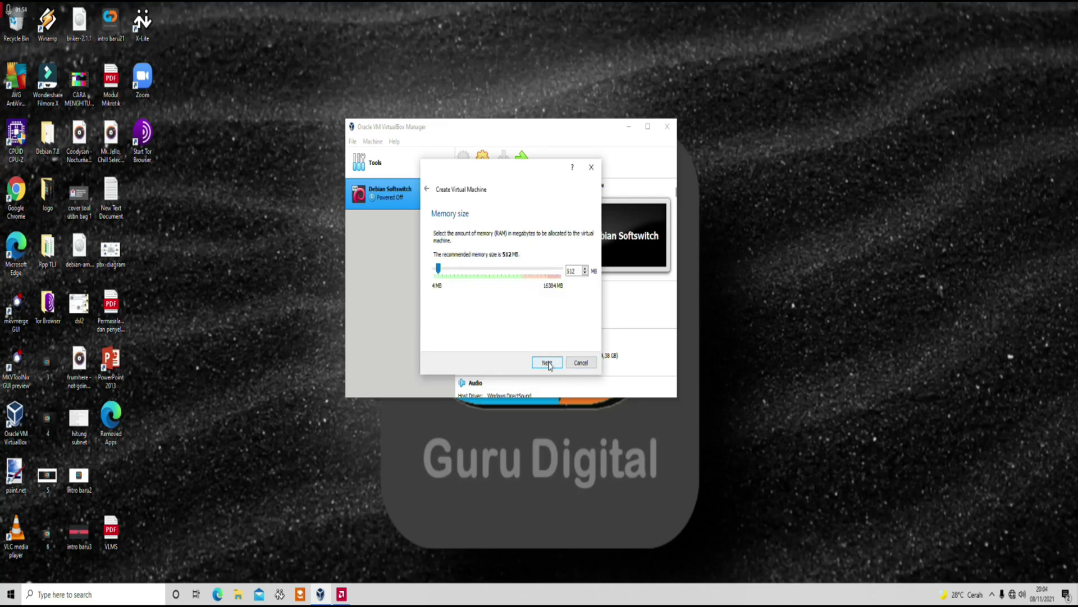
Allocate 2048 MB of memory to the machine and create a dynamically allocated VDI hard disk of 8.00 GB
drag(439, 268, 455, 266)
click(547, 362)
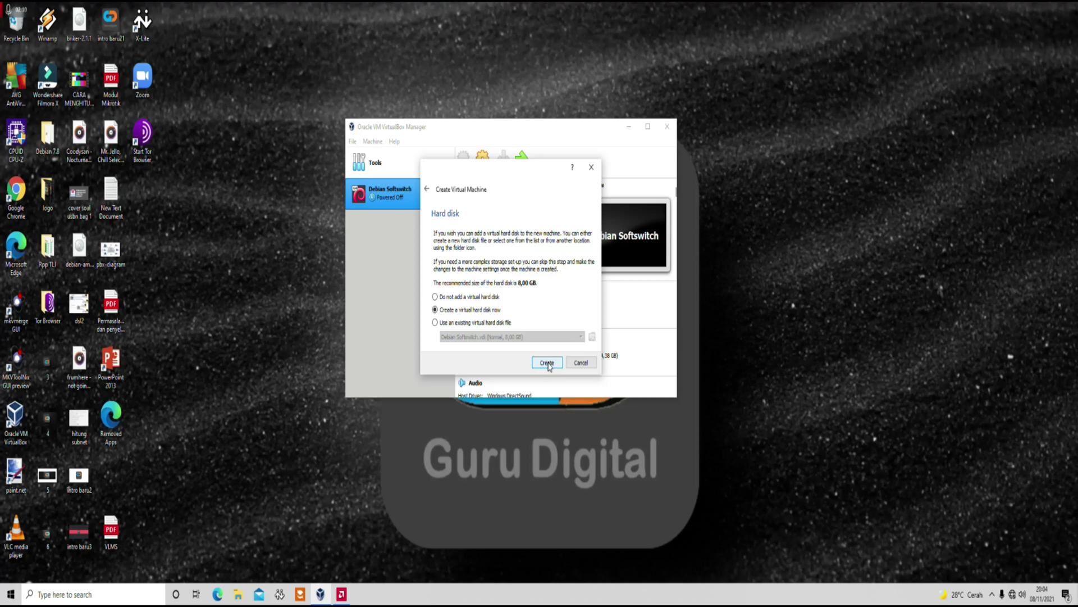
click(548, 363)
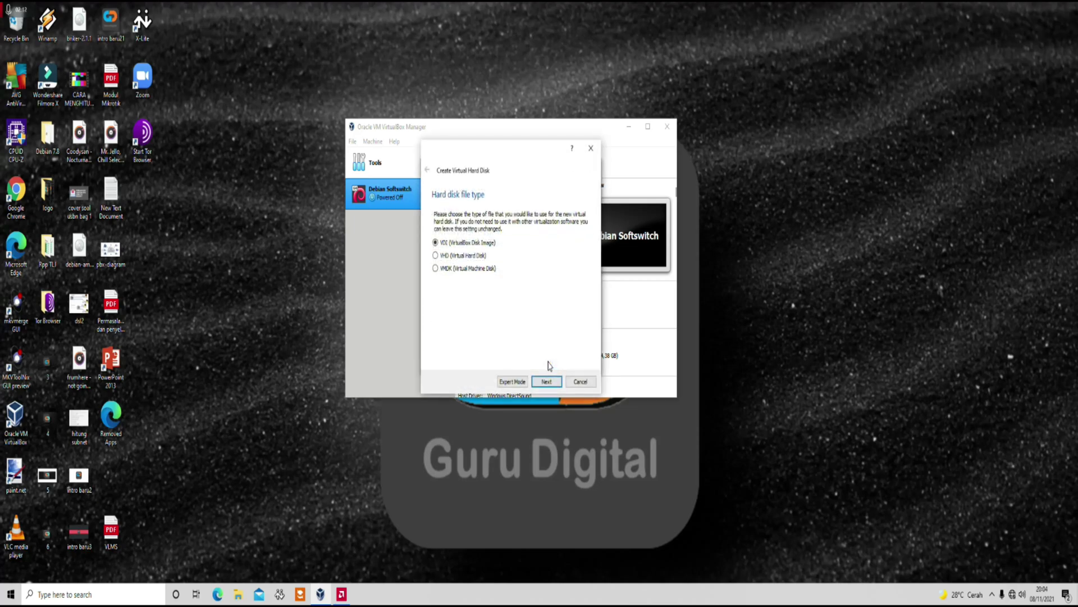
click(549, 383)
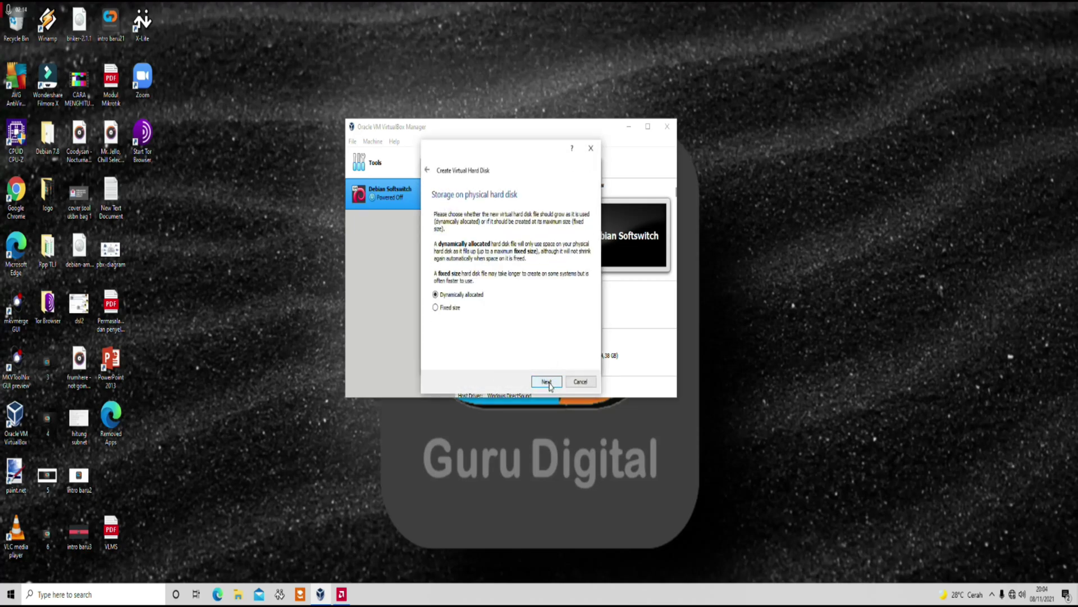
click(547, 382)
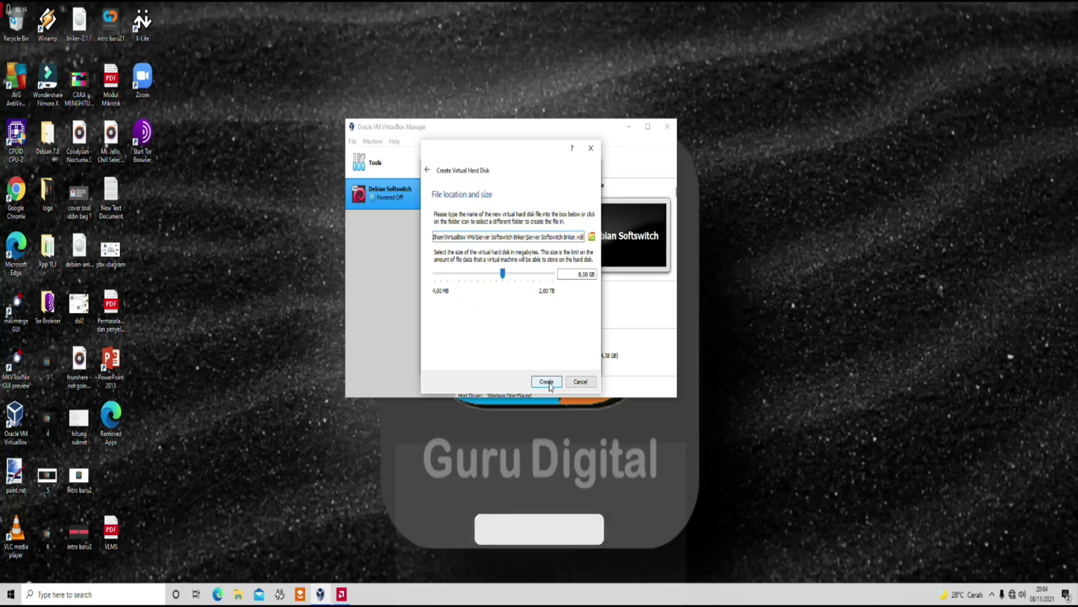
click(549, 383)
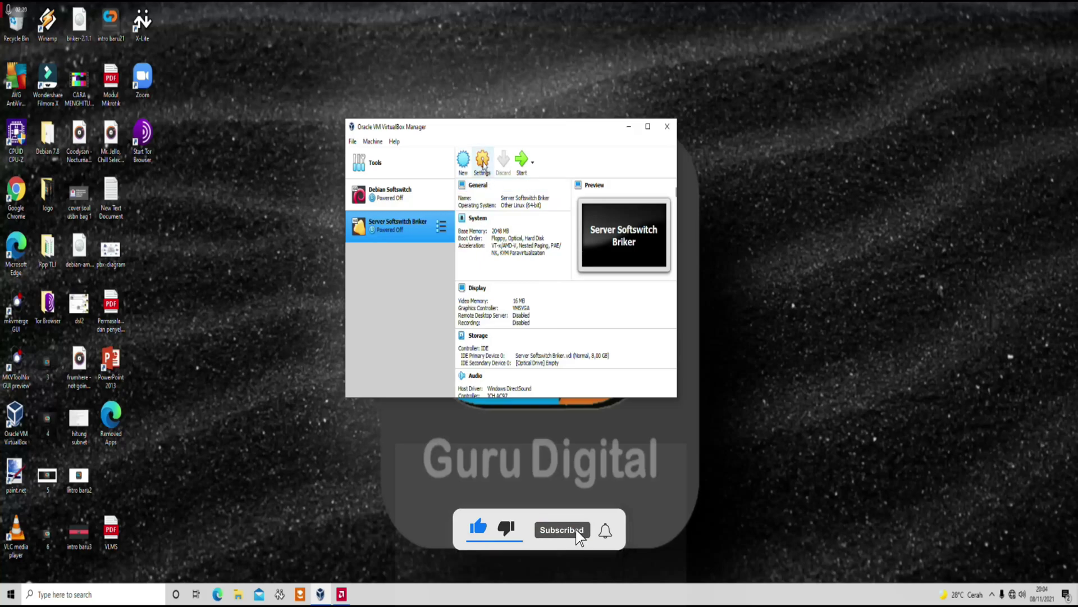
In the new machine's network settings, attach Adapter 1 to Host-only Adapter and set its promiscuous mode to Allow All
click(483, 162)
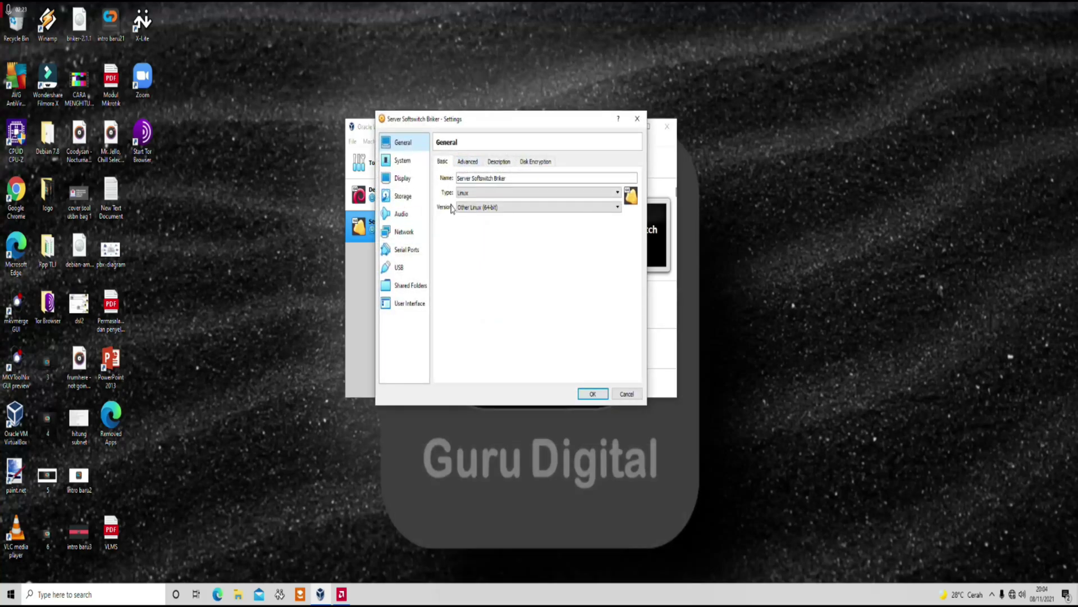
click(404, 231)
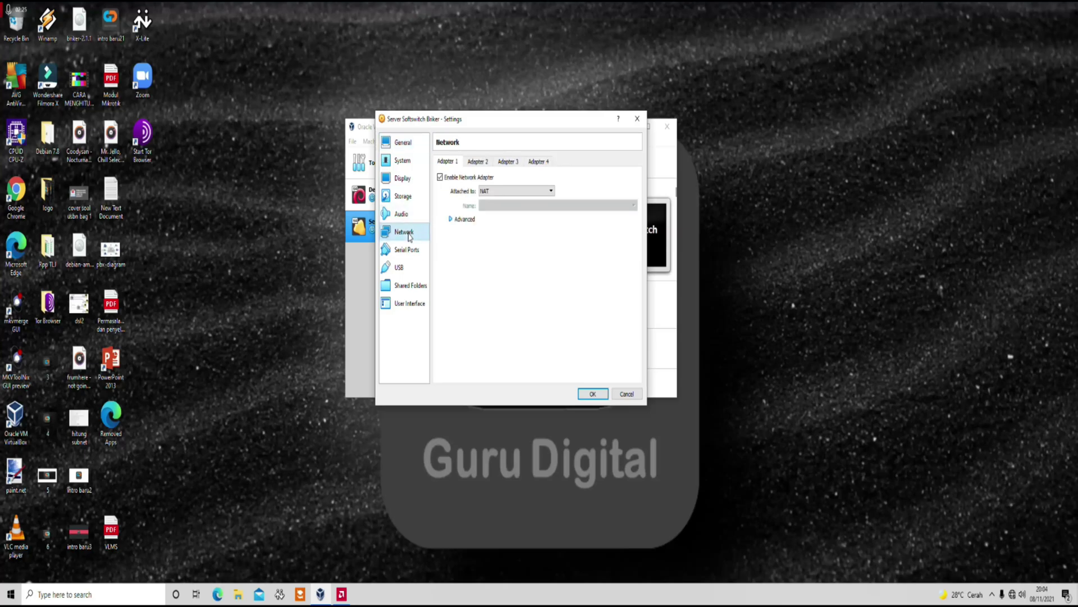
click(528, 193)
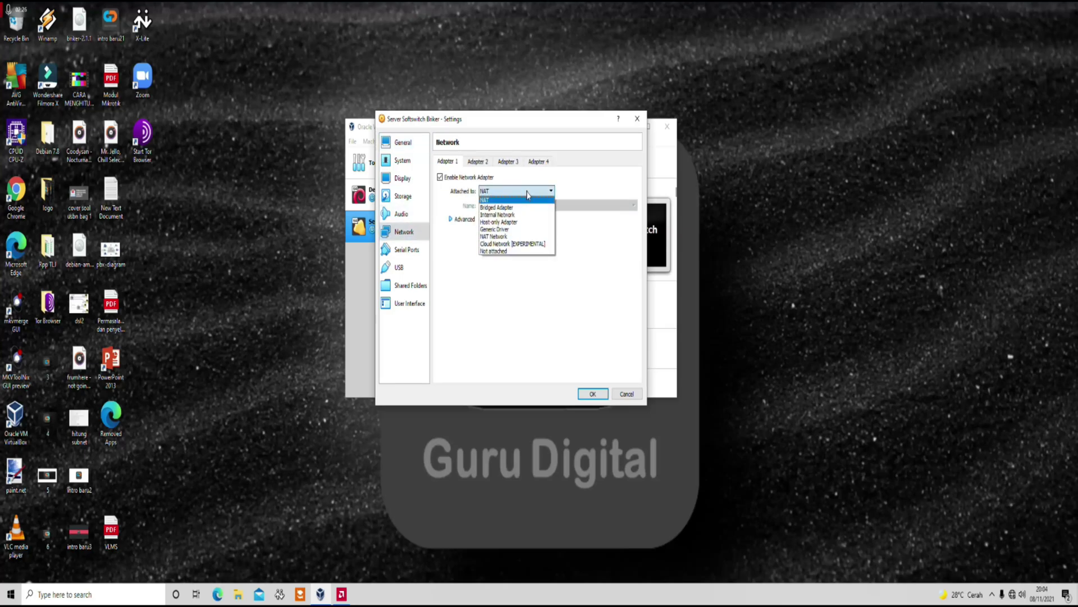
click(508, 222)
click(458, 220)
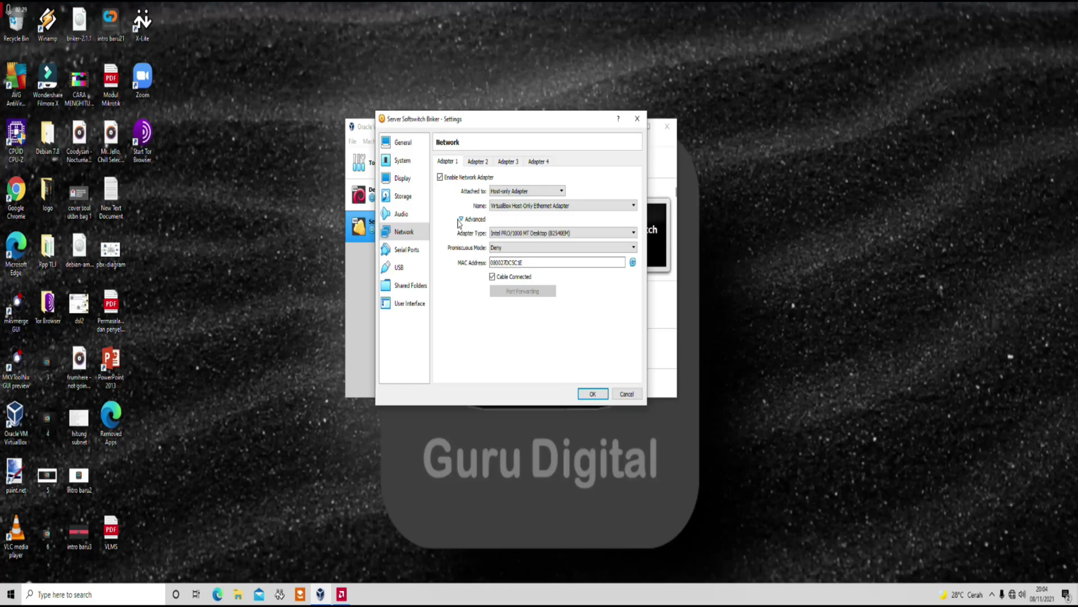
click(537, 248)
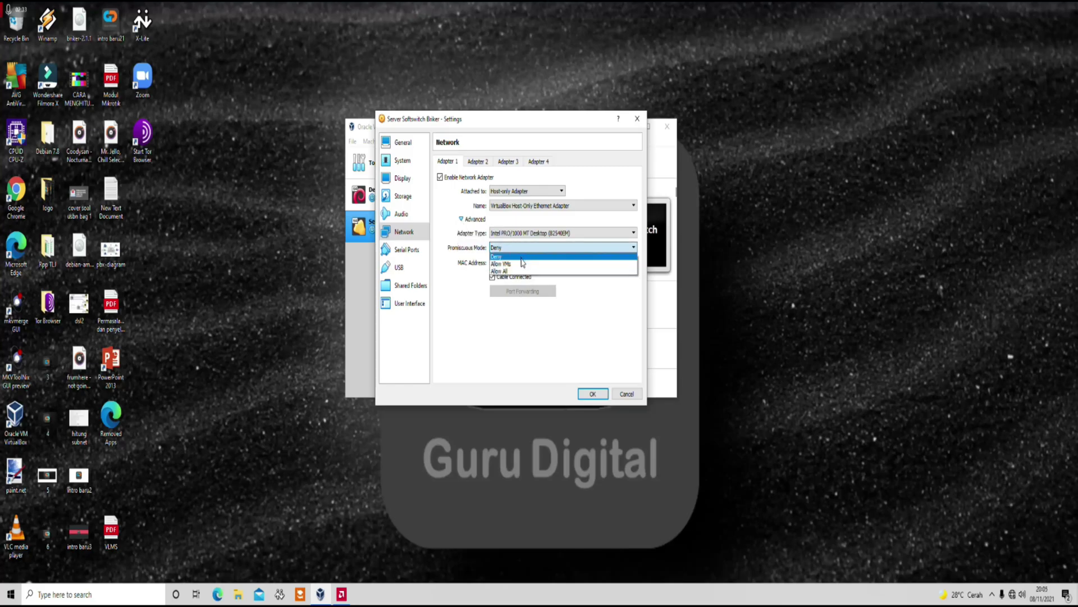
click(512, 274)
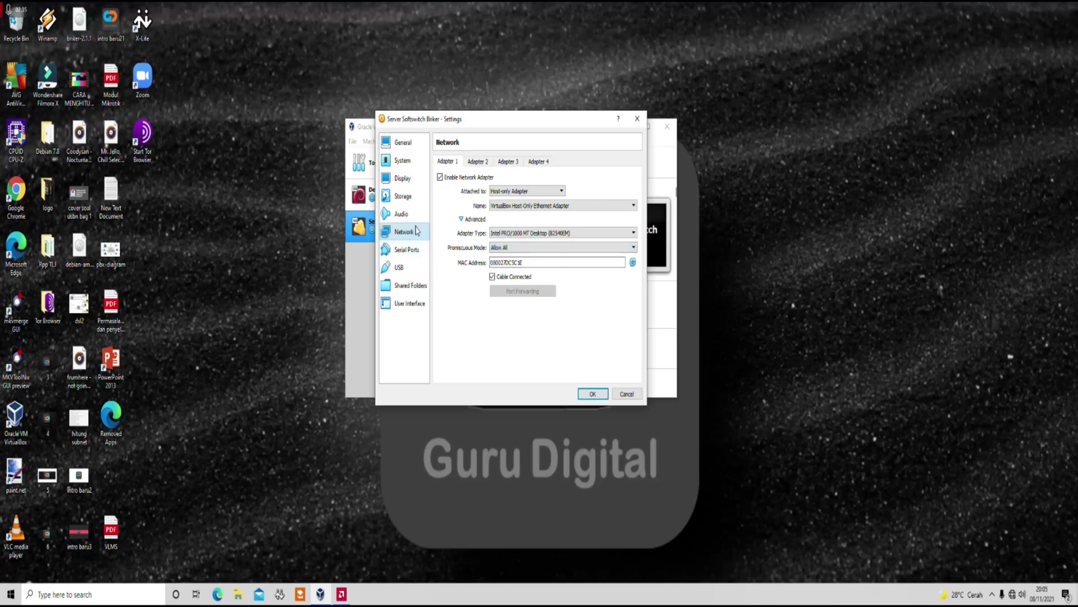
Load briker-2.1.1.iso into the machine's empty optical drive and save the settings
click(407, 200)
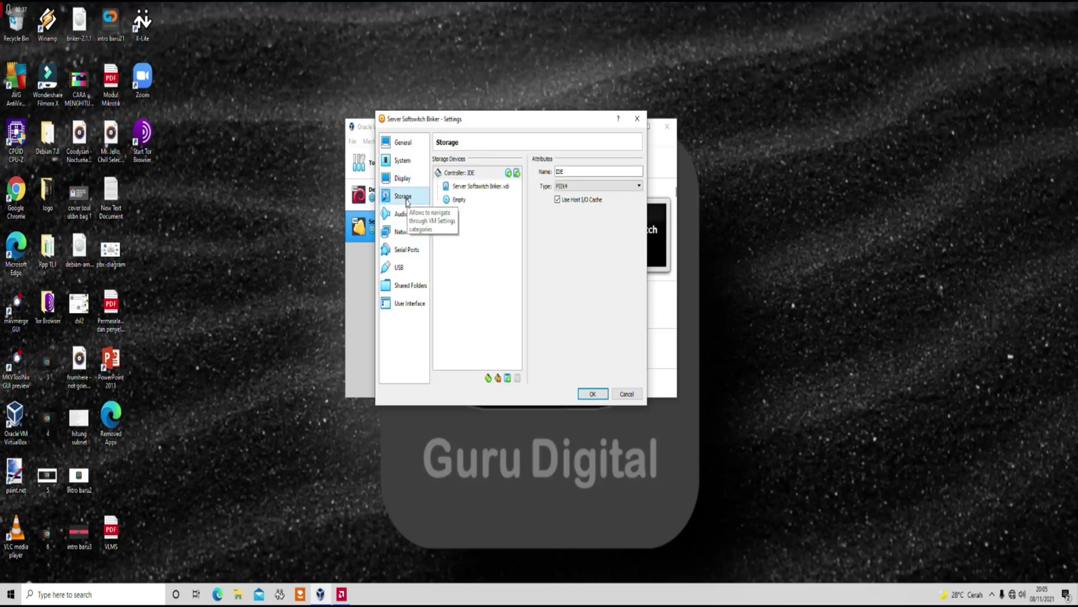
click(460, 201)
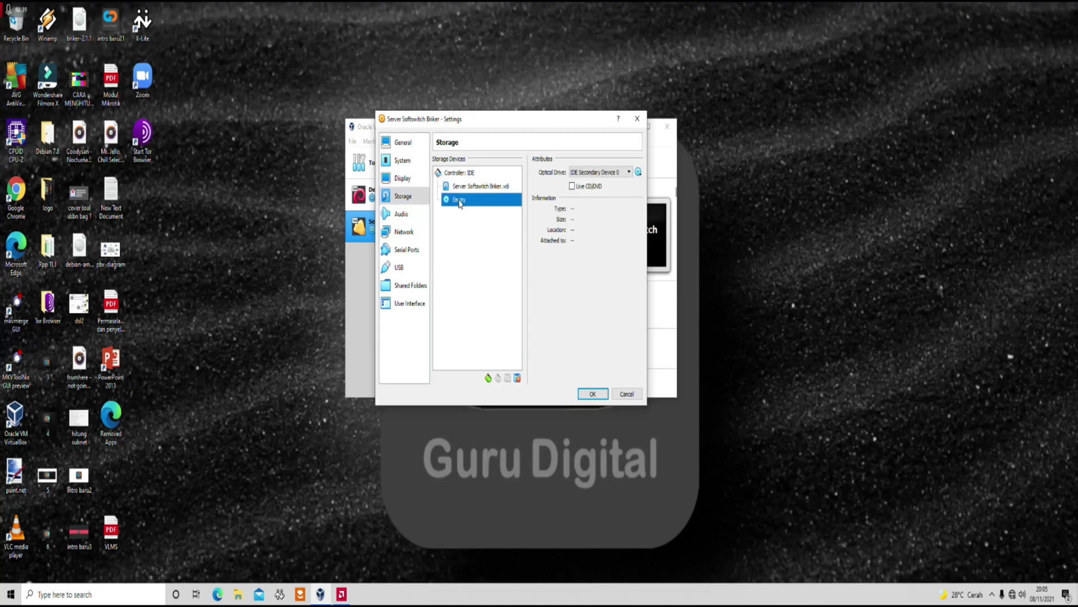
click(639, 172)
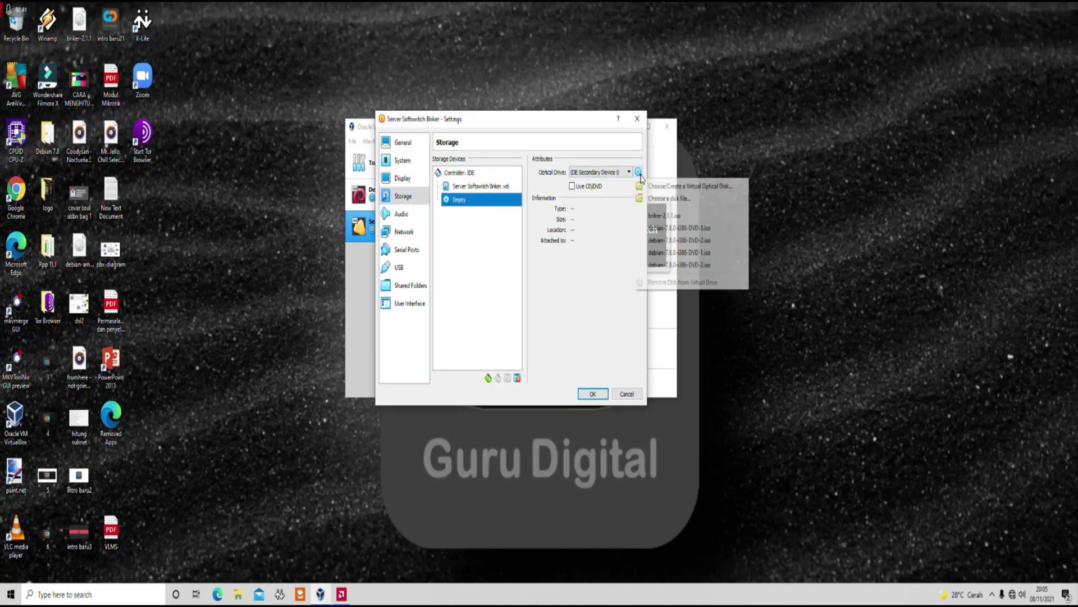
click(667, 217)
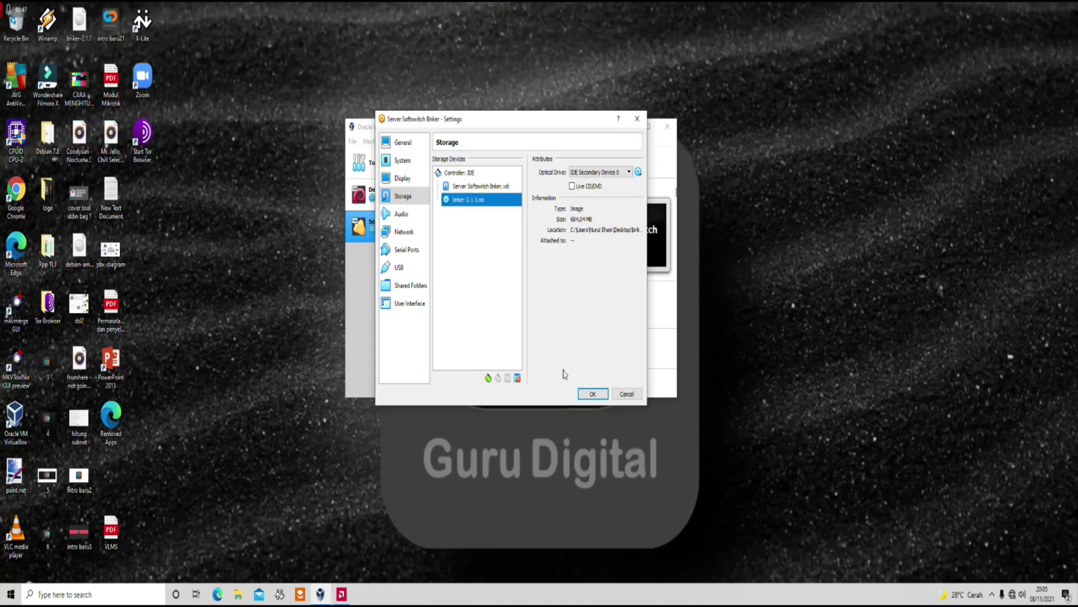
click(592, 396)
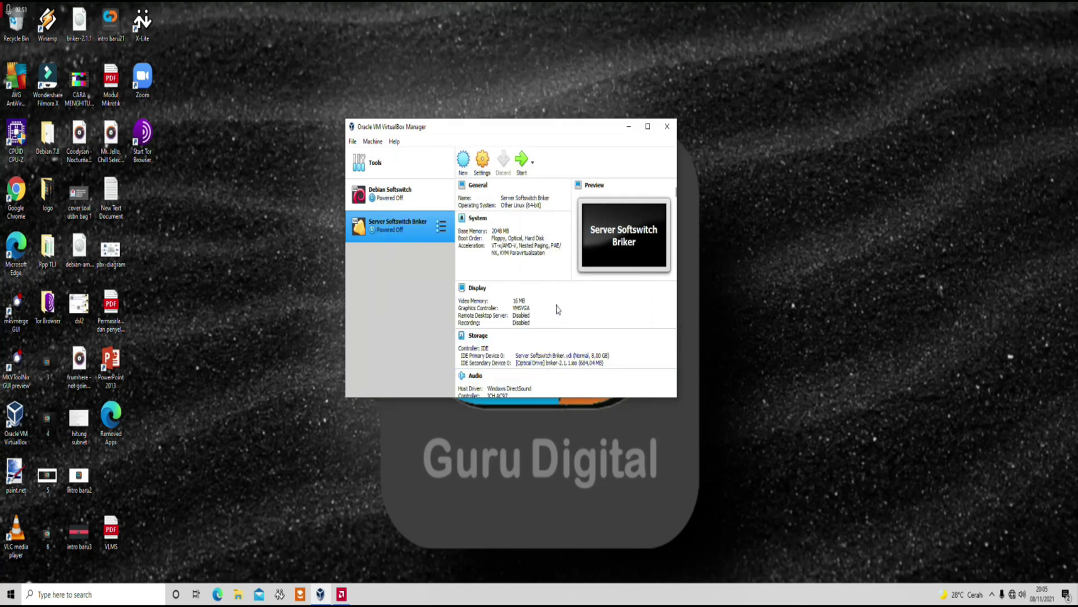
Start the Server Softswitch Briker machine and launch the Install Briker Base with wizard option from its installation menu
click(521, 162)
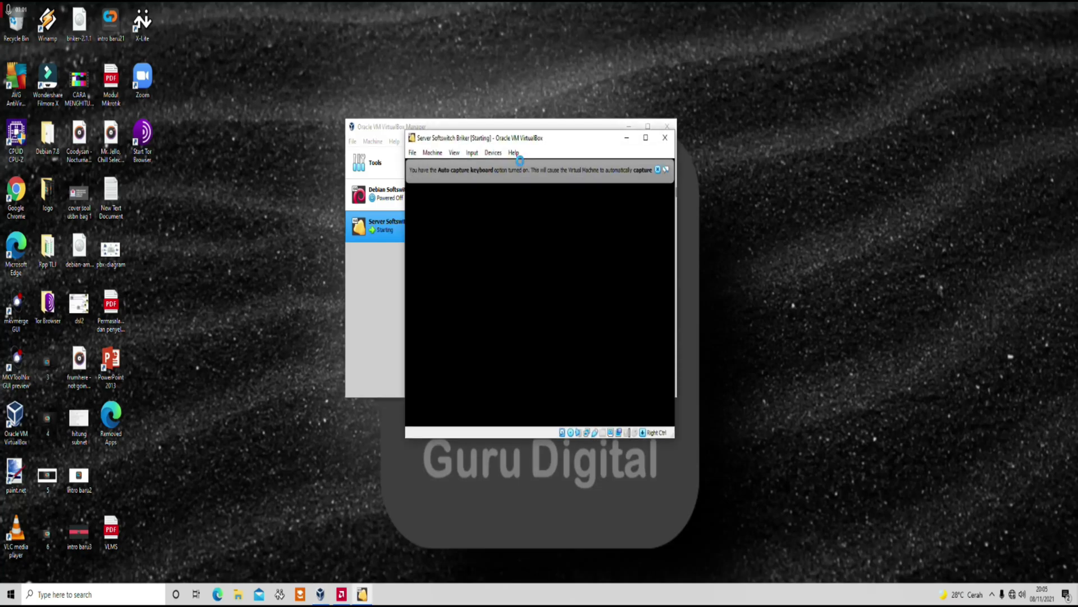
click(658, 170)
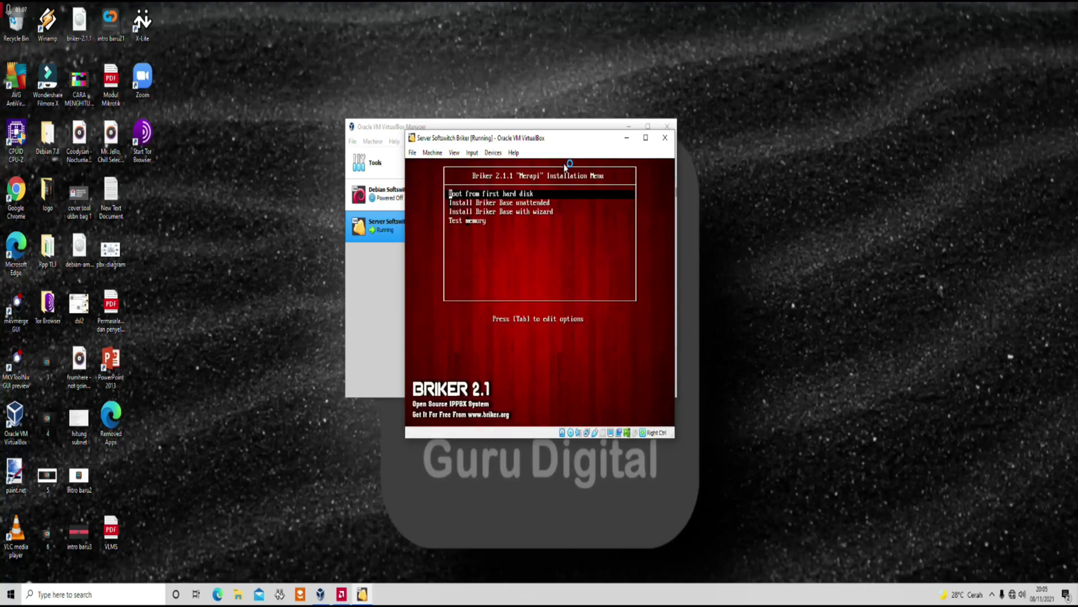
key(Down)
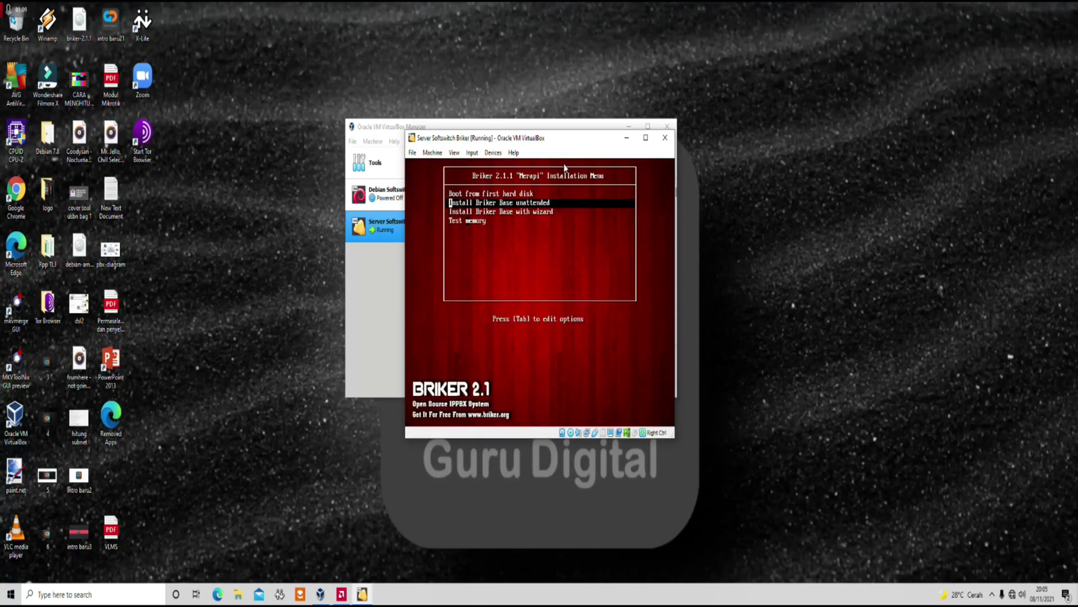
key(Down)
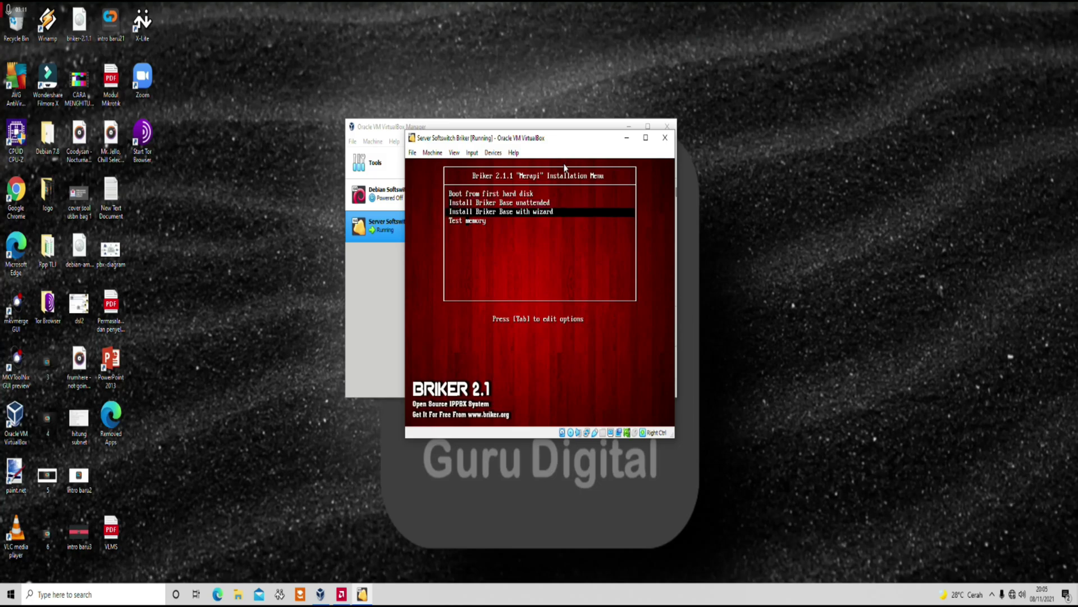
key(Return)
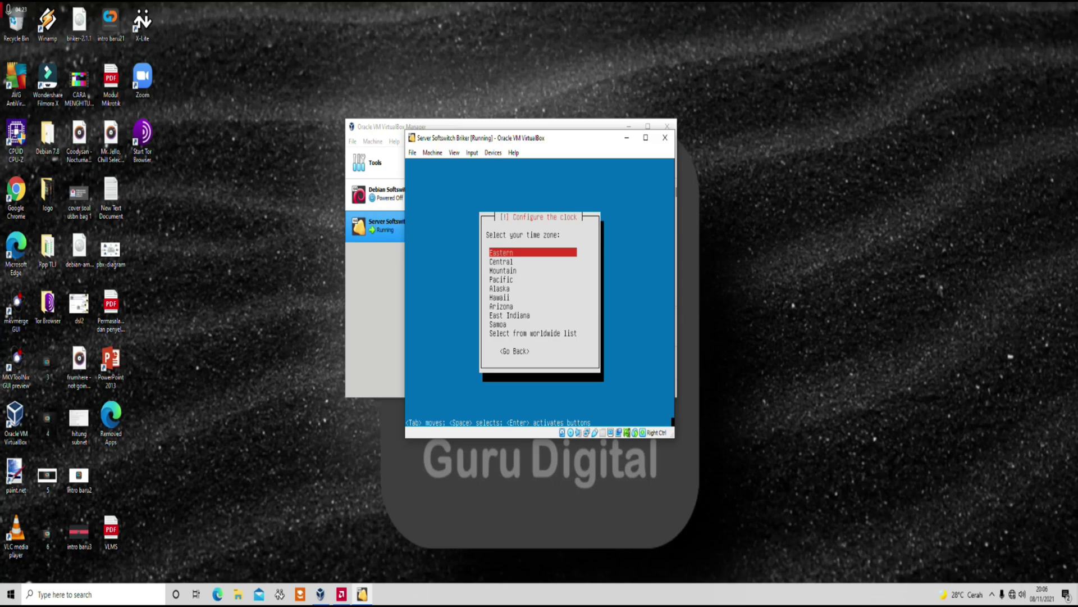
Choose to select the time zone from the worldwide list in the installer's clock configuration
key(Down)
key(Down)
key(Down)
key(Down)
key(Down)
key(Down)
key(Down)
key(Down)
key(Down)
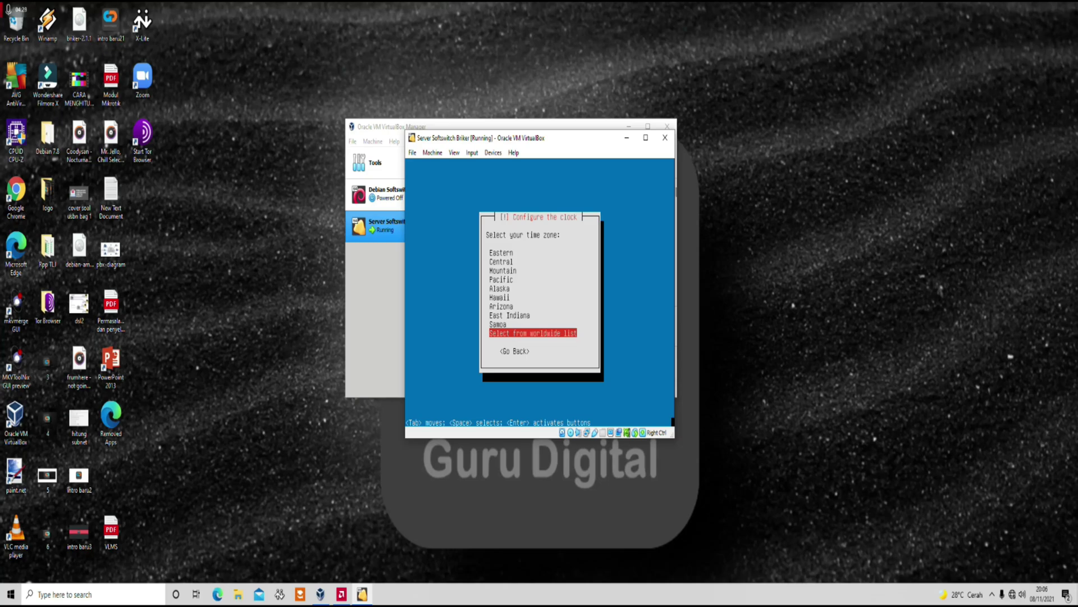
key(Return)
Move the time zone selection through the worldwide list, past the Africa and America entries and into the Antarctica section
key(Down)
key(Down)
key(Down)
key(Down)
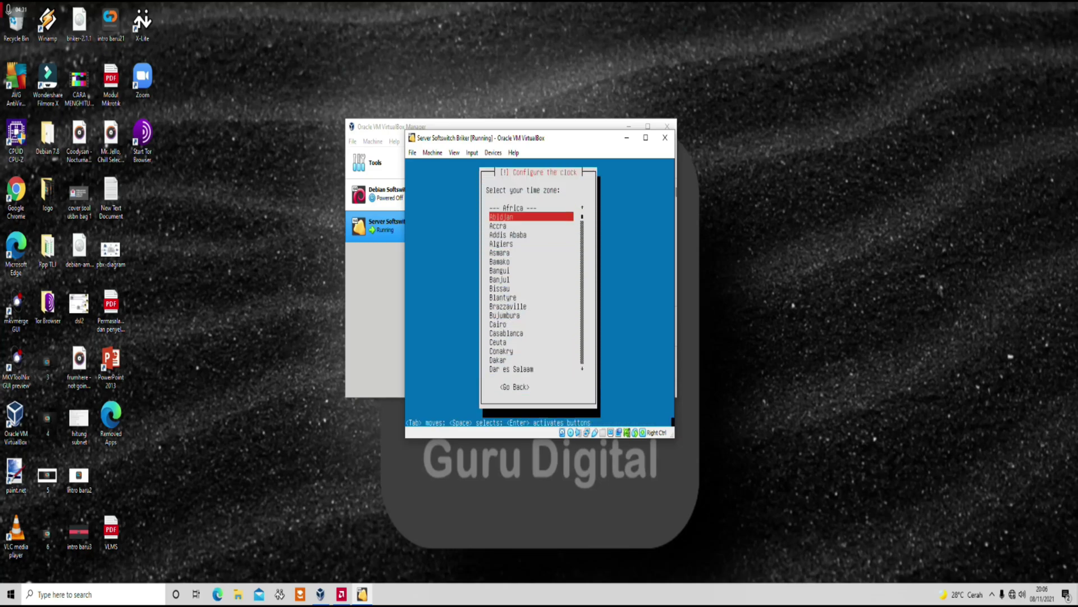
key(Down)
key(Down)
key(Down)
key(Down)
key(Down)
key(Down)
key(Down)
key(Down)
key(Down)
key(Down)
key(Down)
key(Down)
key(Down)
key(Down)
key(Down)
key(Down)
key(Down)
key(Down)
key(Down)
key(Down)
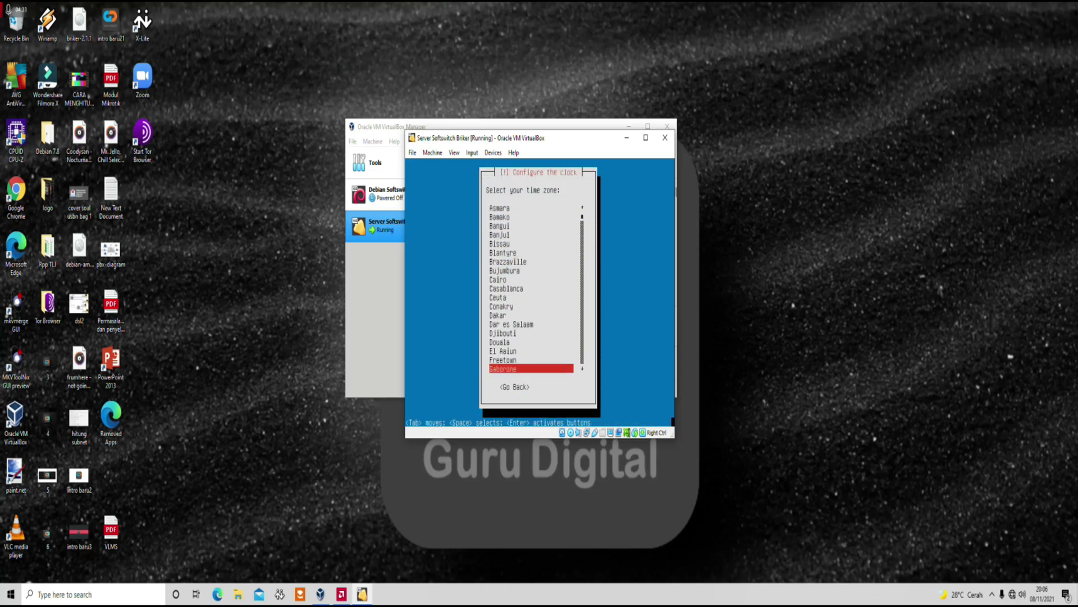
key(Down)
key(Down)
key(Down)
key(Down)
key(Down)
key(Down)
key(Down)
key(Down)
key(Down)
key(Down)
key(Down)
key(Down)
key(Down)
key(Down)
key(Down)
key(Down)
key(Down)
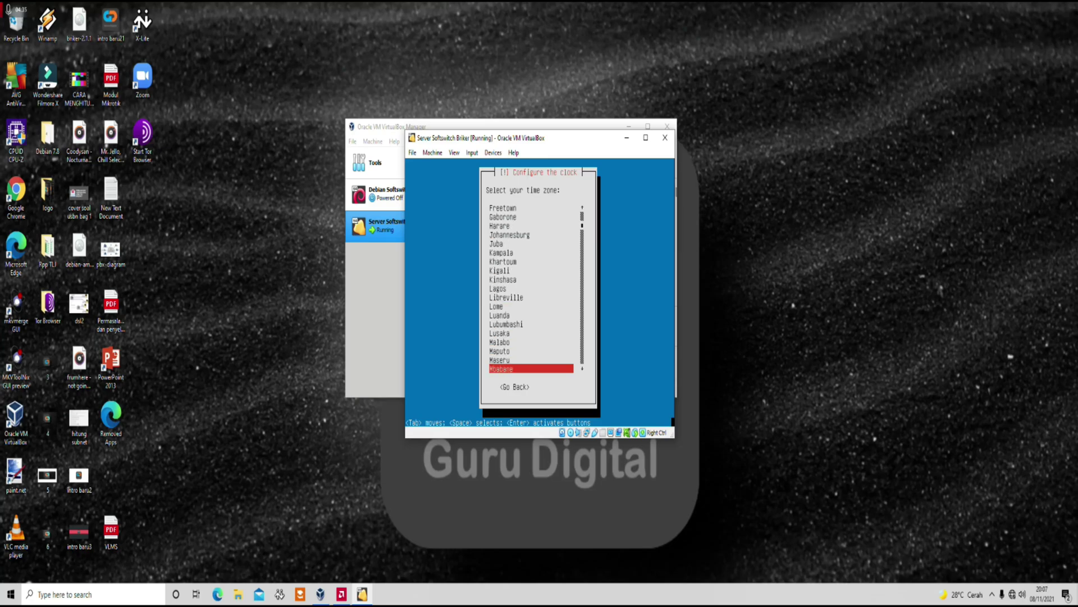
key(Down)
key(Down)
key(Down)
key(Down)
key(Down)
key(Down)
key(Down)
key(Down)
key(Down)
key(Down)
key(Down)
key(Down)
key(Down)
key(Down)
key(Down)
key(Down)
key(Down)
key(Down)
key(Down)
key(Down)
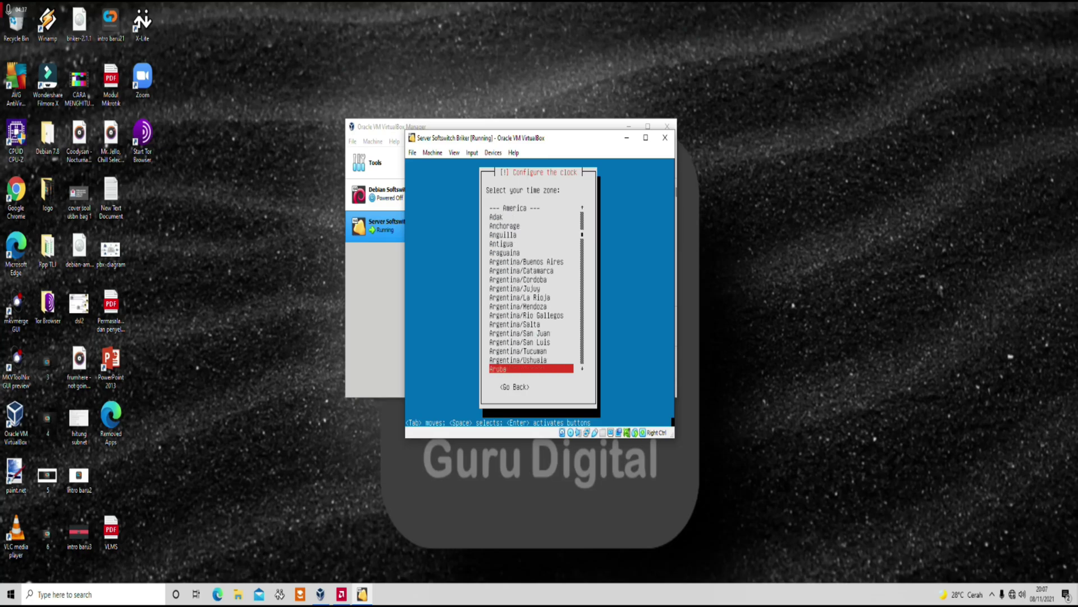
key(Down)
key(Down)
key(Down)
key(Down)
key(Down)
key(Down)
key(Down)
key(Down)
key(Down)
key(Down)
key(Down)
key(Down)
key(Down)
key(Down)
key(Down)
key(Down)
key(Down)
key(Down)
key(Down)
key(Down)
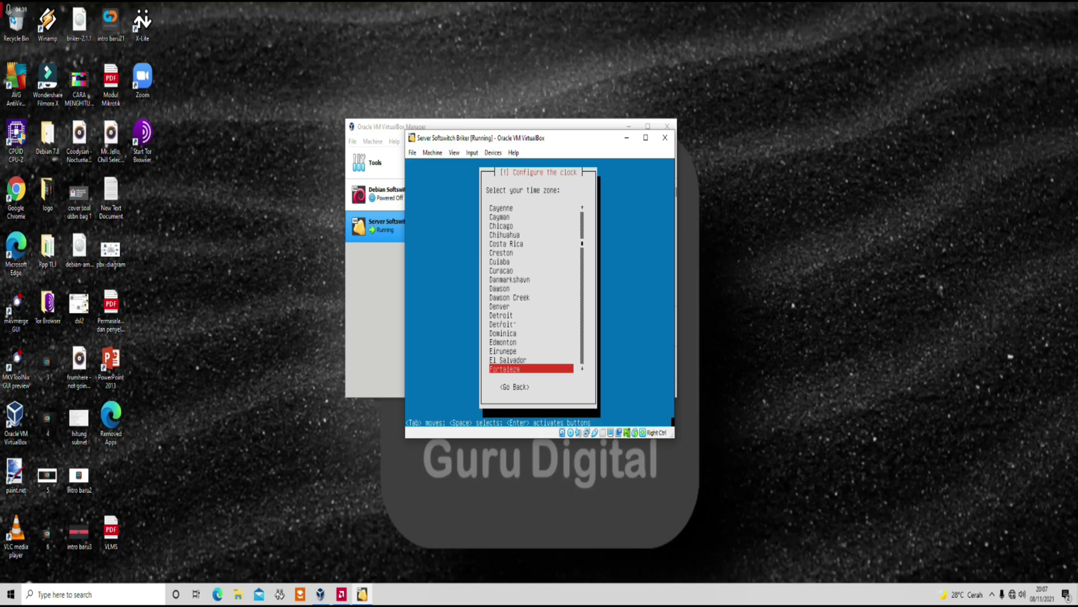
key(Down)
key(Down)
key(Down)
key(Down)
key(Down)
key(Down)
key(Down)
key(Down)
key(Down)
key(Down)
key(Down)
key(Down)
key(Down)
key(Down)
key(Down)
key(Down)
key(Down)
key(Down)
key(Down)
key(Down)
key(Down)
key(Down)
key(Down)
key(Down)
key(Down)
key(Down)
key(Down)
key(Down)
key(Down)
key(Down)
key(Down)
key(Down)
key(Down)
key(Down)
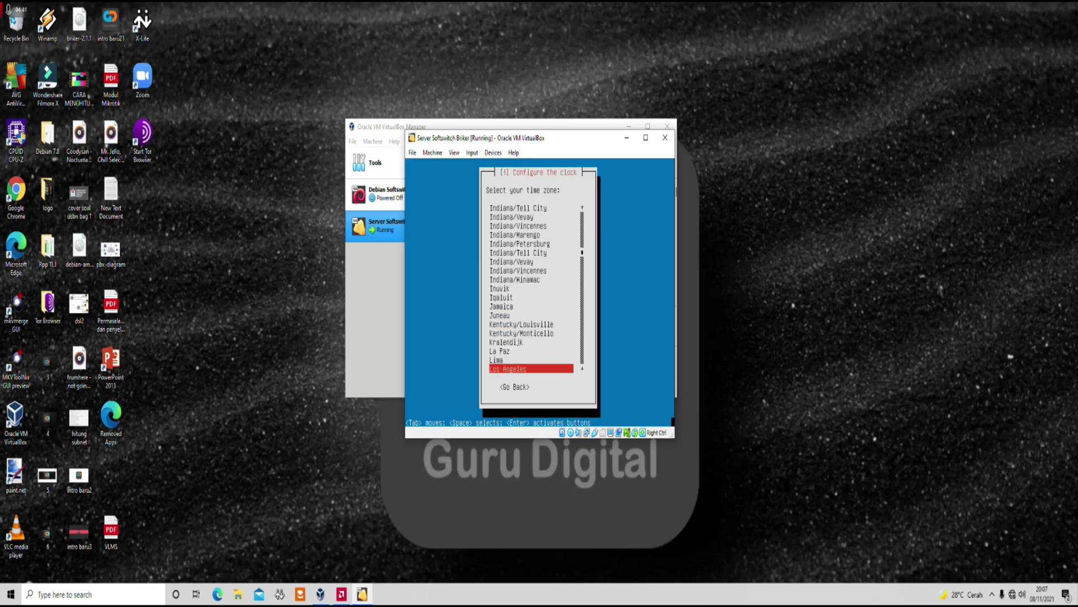
key(Down)
key(Down)
key(Down)
key(Down)
key(Down)
key(Down)
key(Down)
key(Down)
key(Down)
key(Down)
key(Down)
key(Down)
key(Down)
key(Down)
key(Down)
key(Down)
key(Down)
key(Down)
key(Down)
key(Down)
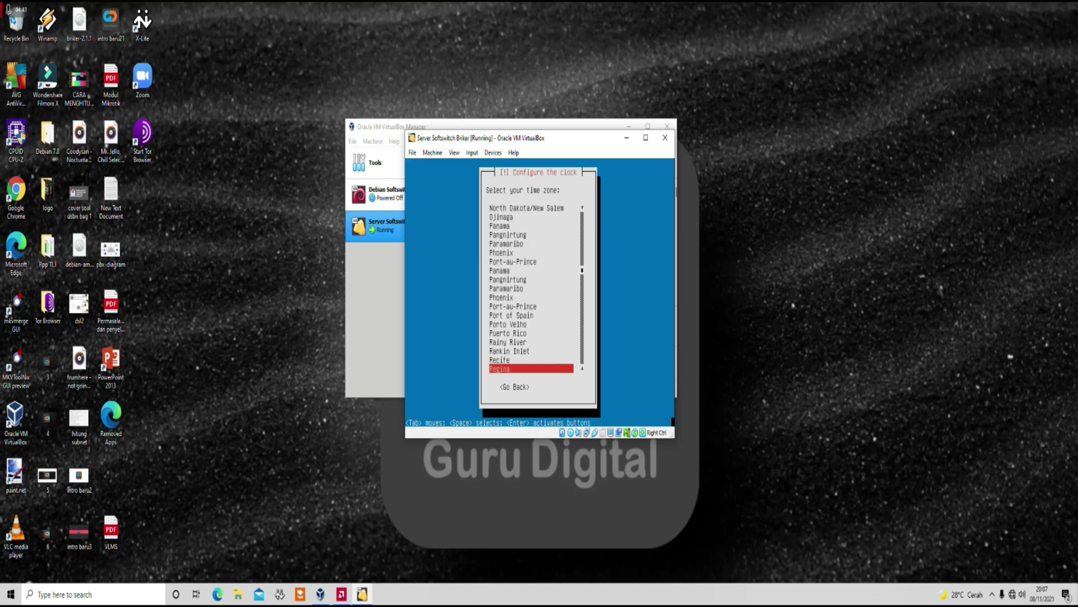
key(Down)
key(Down)
key(Down)
key(Down)
key(Down)
key(Down)
key(Down)
key(Down)
key(Down)
key(Down)
key(Down)
key(Down)
key(Down)
key(Down)
key(Down)
key(Down)
key(Down)
key(Down)
key(Down)
key(Down)
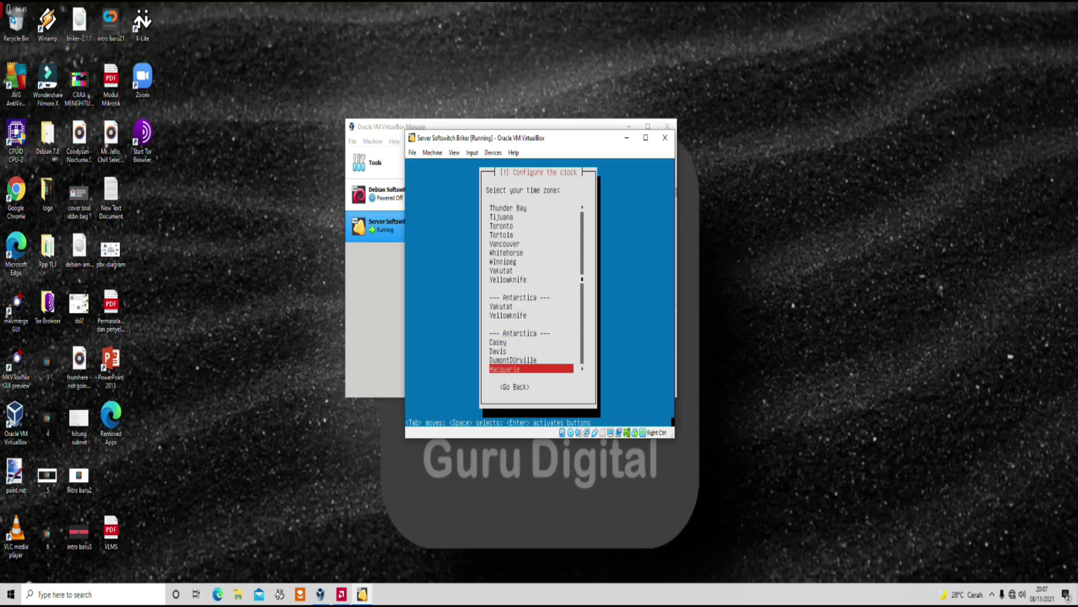
Choose Jakarta from the Asia section of the worldwide list as the system's time zone
key(Down)
key(Down)
key(Down)
key(Down)
key(Down)
key(Down)
key(Down)
key(Down)
key(Down)
key(Down)
key(Down)
key(Down)
key(Down)
key(Down)
key(Down)
key(Down)
key(Down)
key(Down)
key(Down)
key(Down)
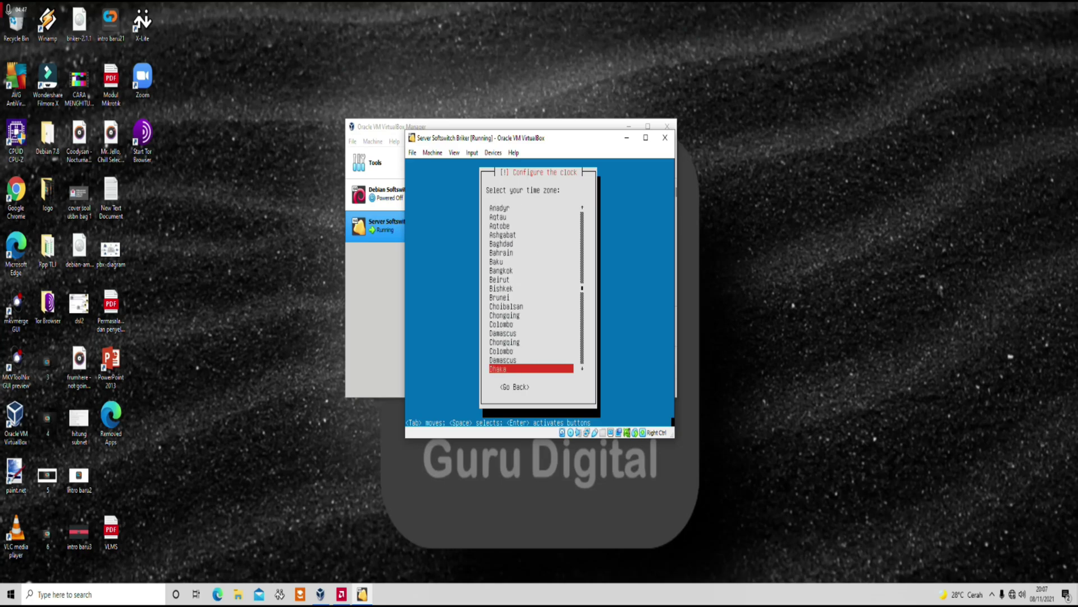
key(Down)
key(Down)
key(Down)
key(Down)
key(Down)
key(Down)
key(Down)
key(Down)
key(Down)
key(Down)
key(Down)
key(Down)
key(Down)
key(Down)
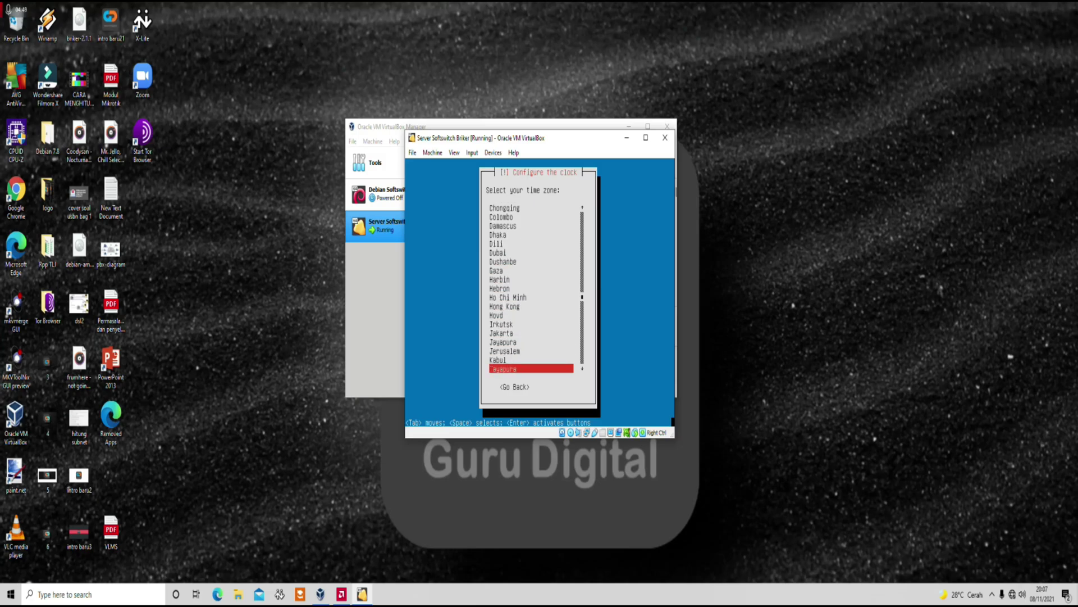
key(Up)
key(Up)
key(Up)
key(Up)
key(Up)
key(Up)
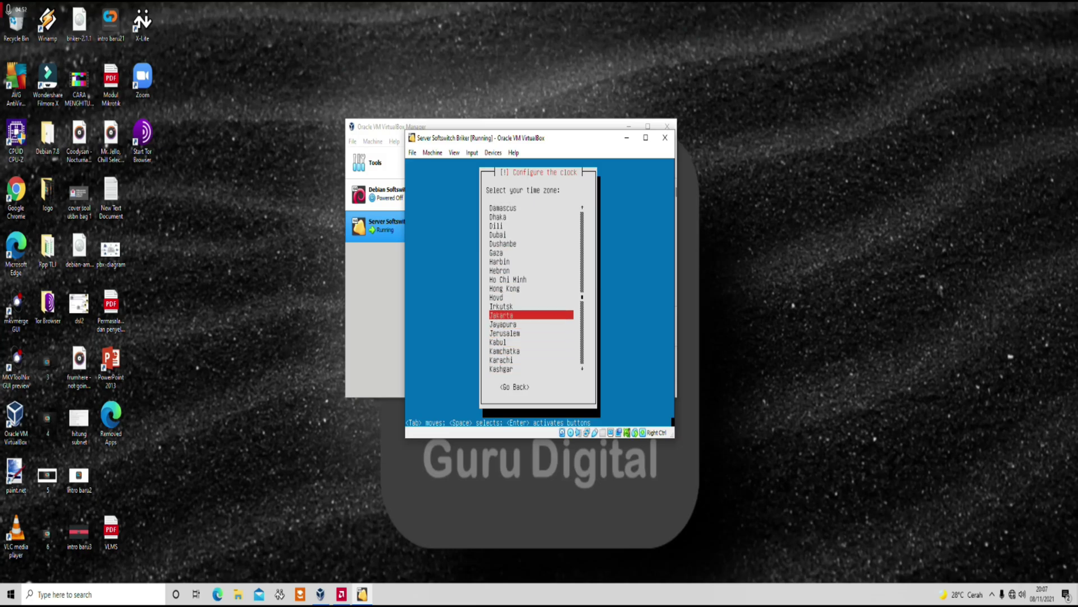
key(Return)
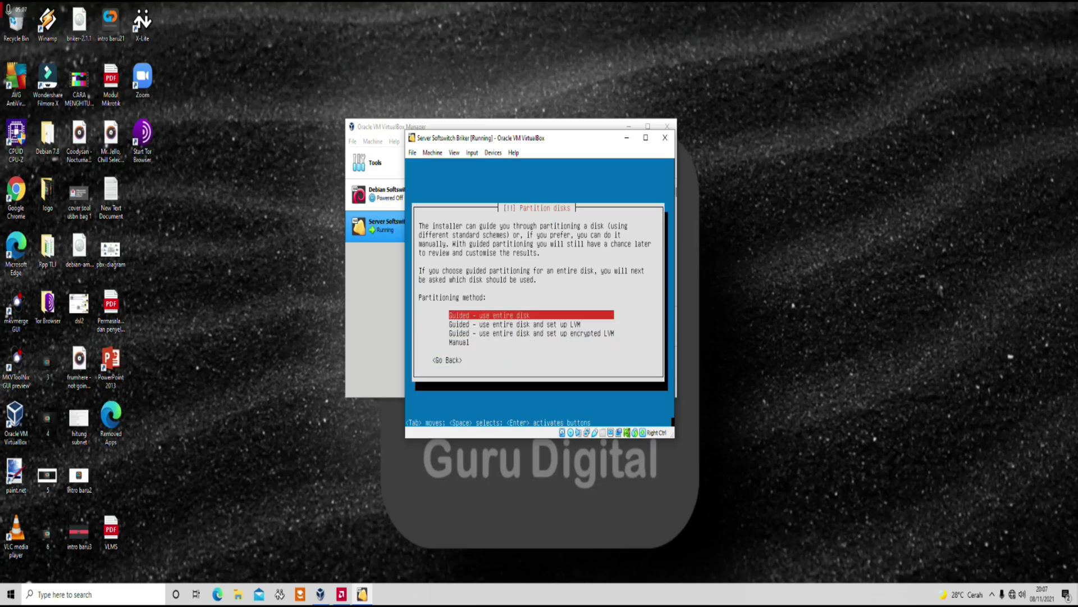
Partition the SCSI1 (sda) VBOX hard disk with the guided entire-disk method and write the changes to it
key(Return)
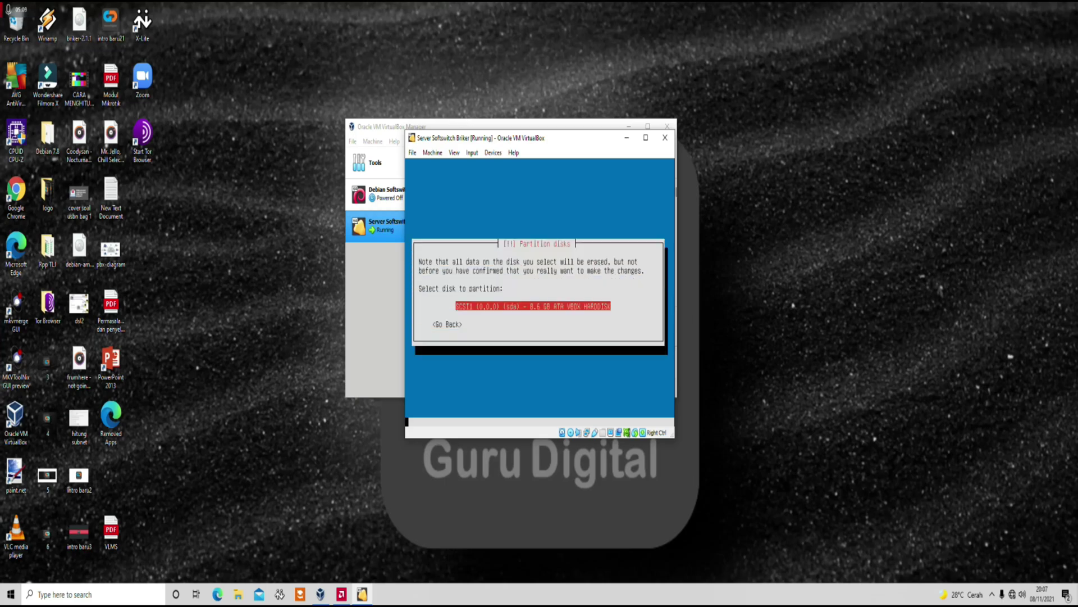
key(Return)
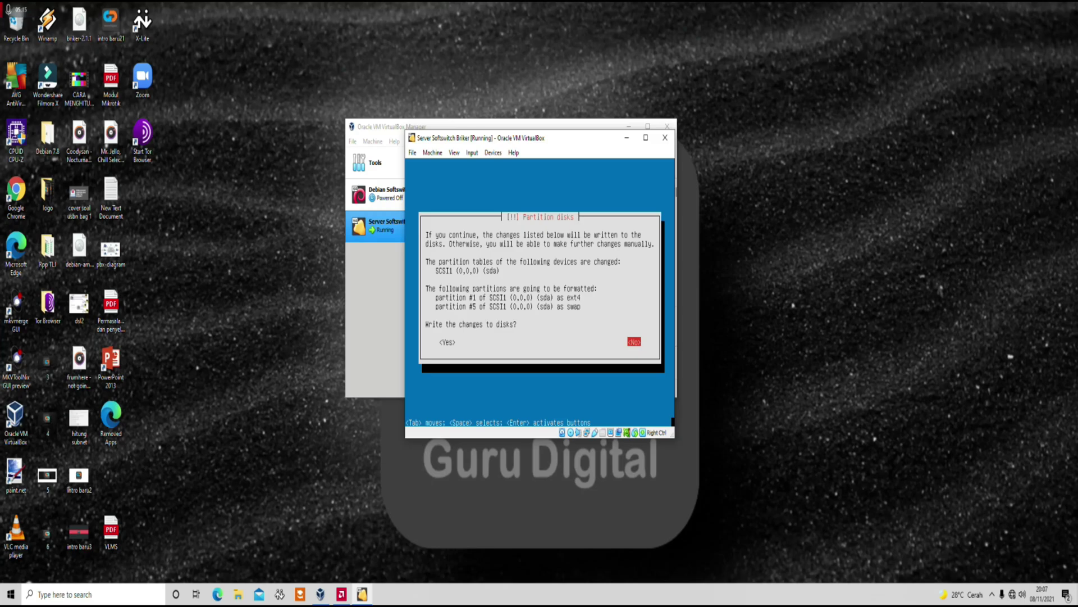
key(Left)
key(Return)
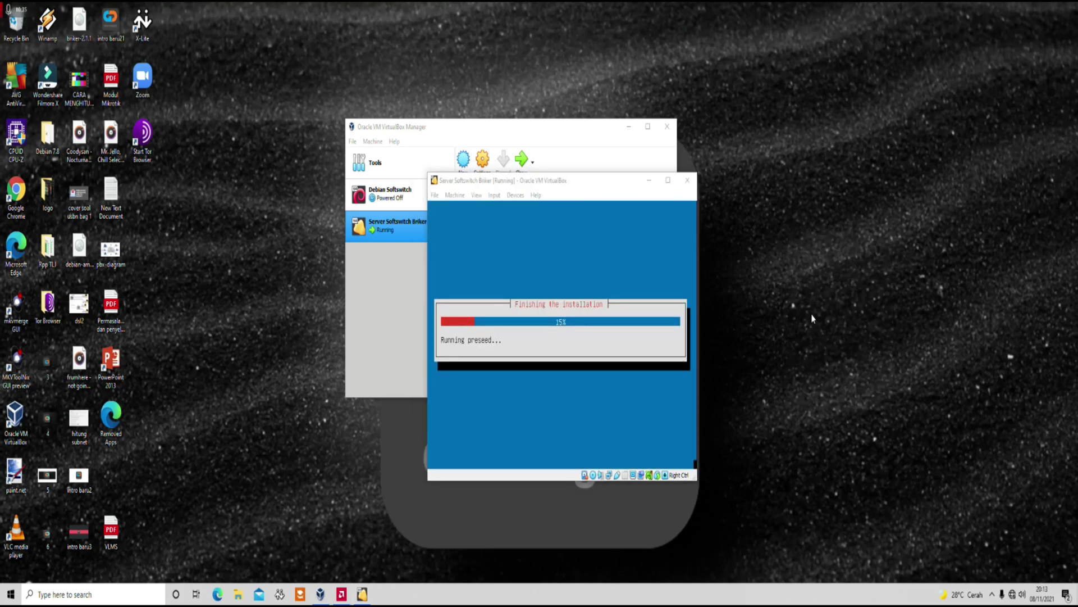
Answer No to the installer's question whether the system clock is set to UTC
right_click(747, 190)
key(Escape)
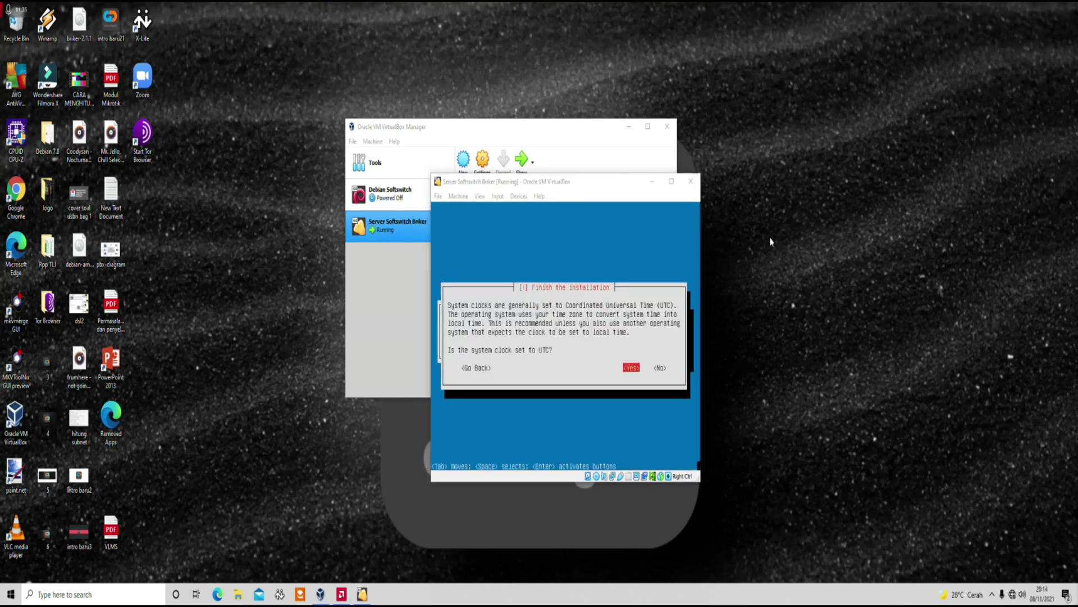
click(592, 197)
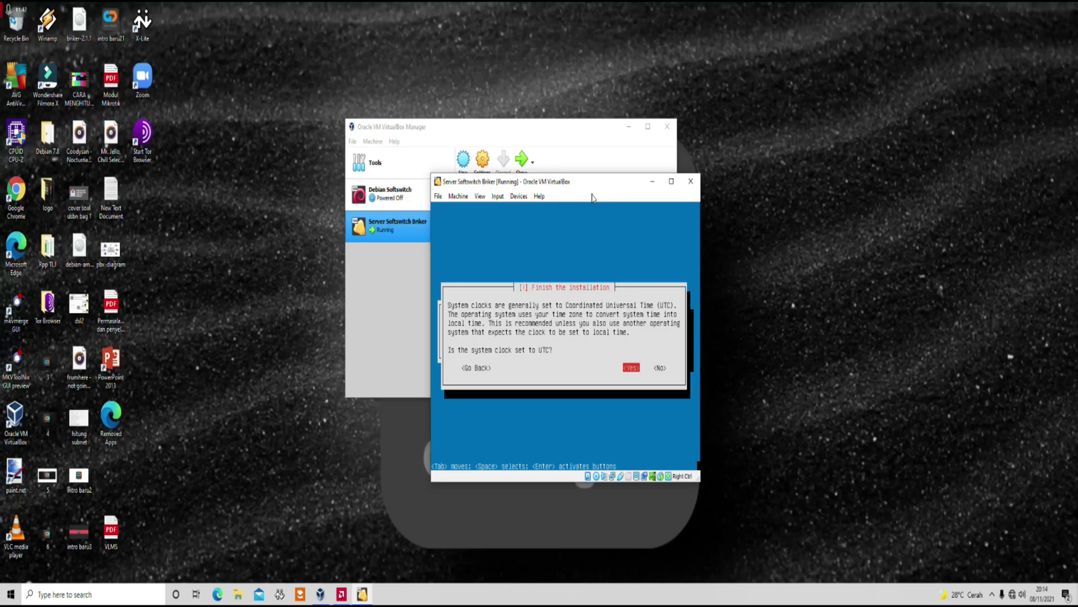
key(Right)
key(Return)
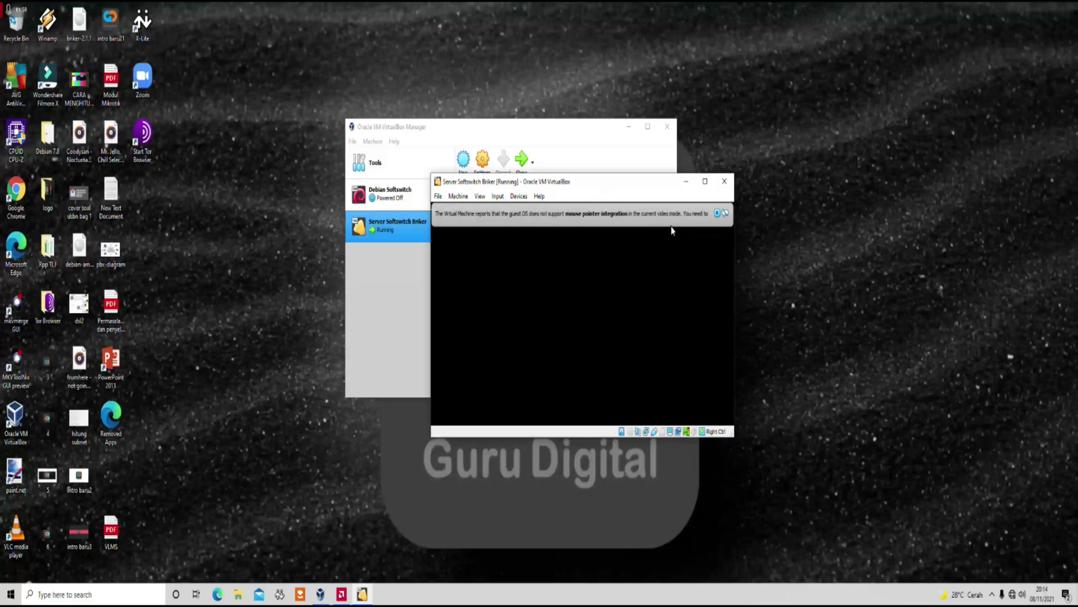
Dismiss the mouse pointer integration notices and reposition the virtual machine window so its whole console is in view
click(717, 214)
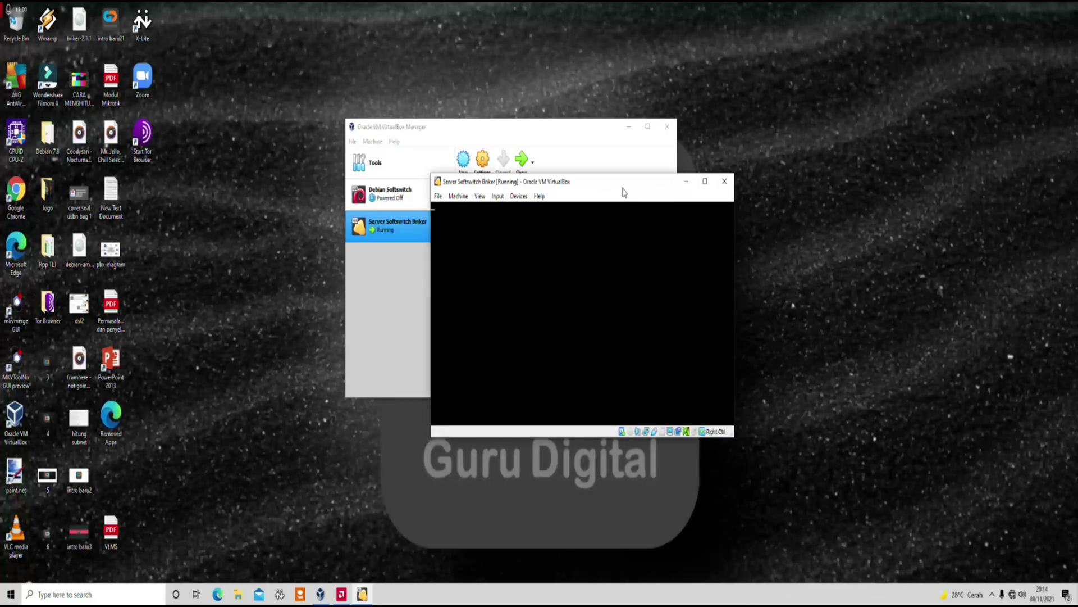
drag(624, 192, 608, 236)
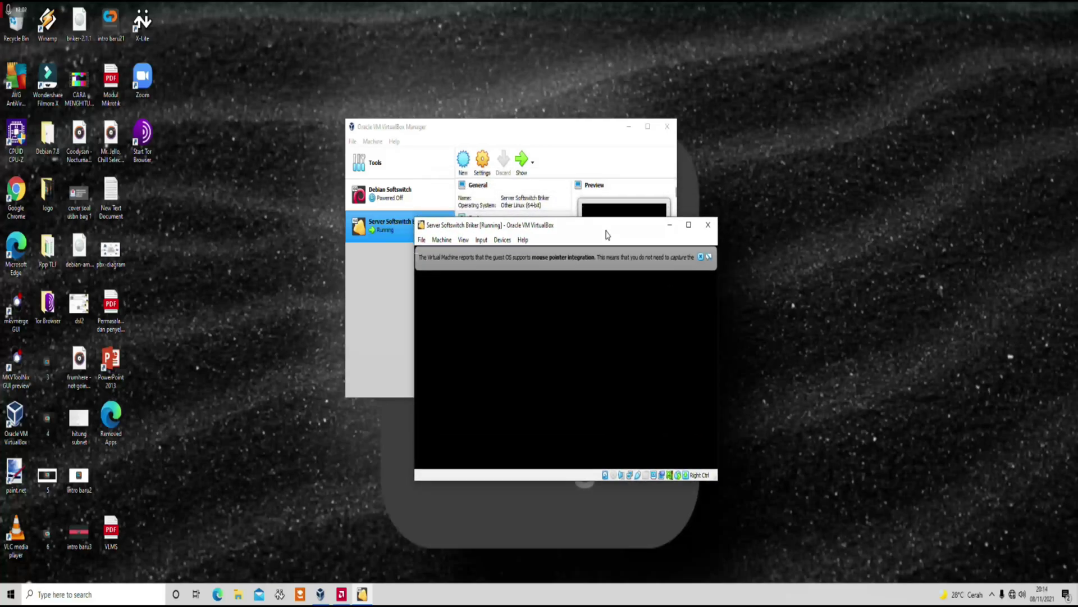
click(702, 258)
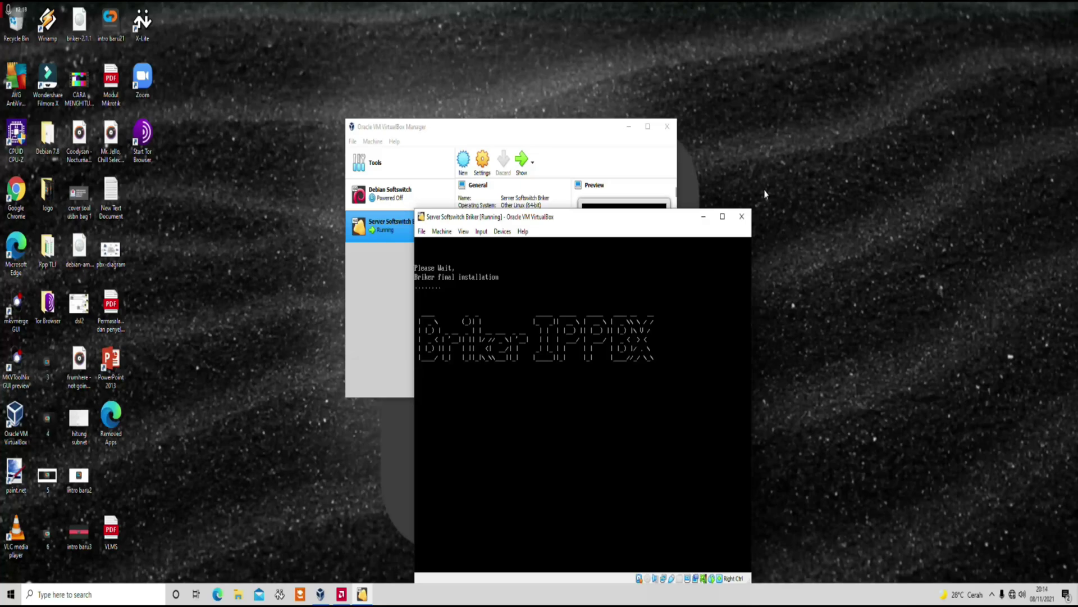
drag(652, 218, 626, 141)
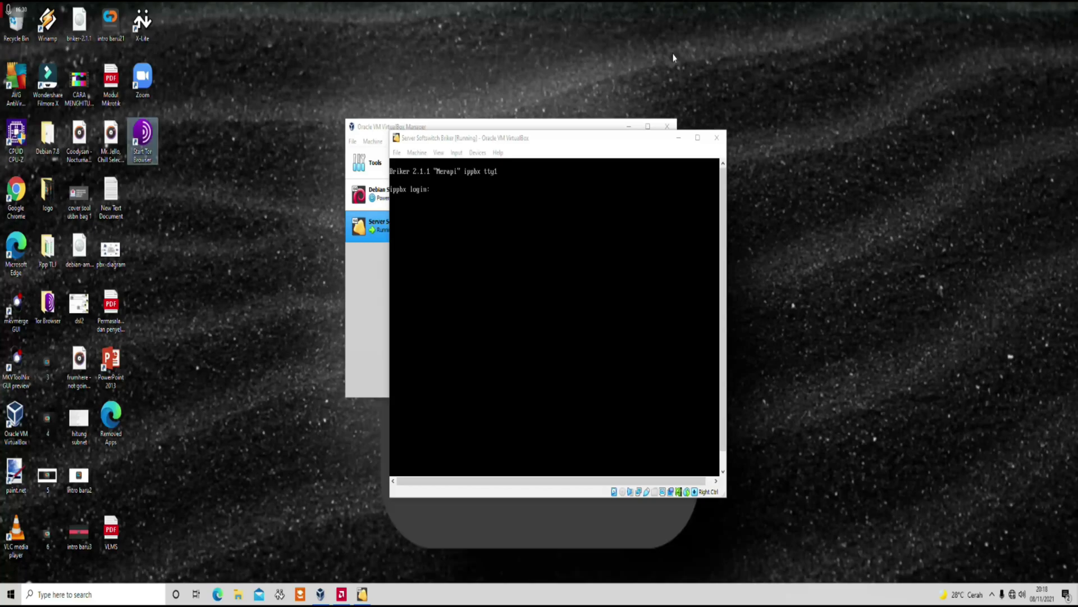
Log in to the Briker console as support with the account password and switch to root using su and the root password
click(555, 138)
text(support)
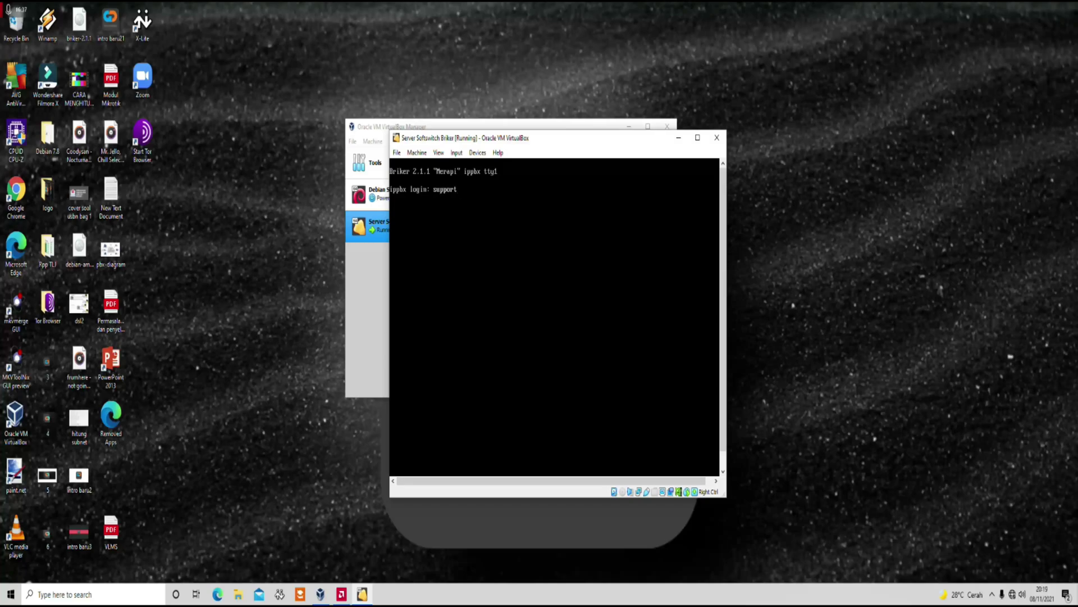
key(Return)
key(Return)
key(Return)
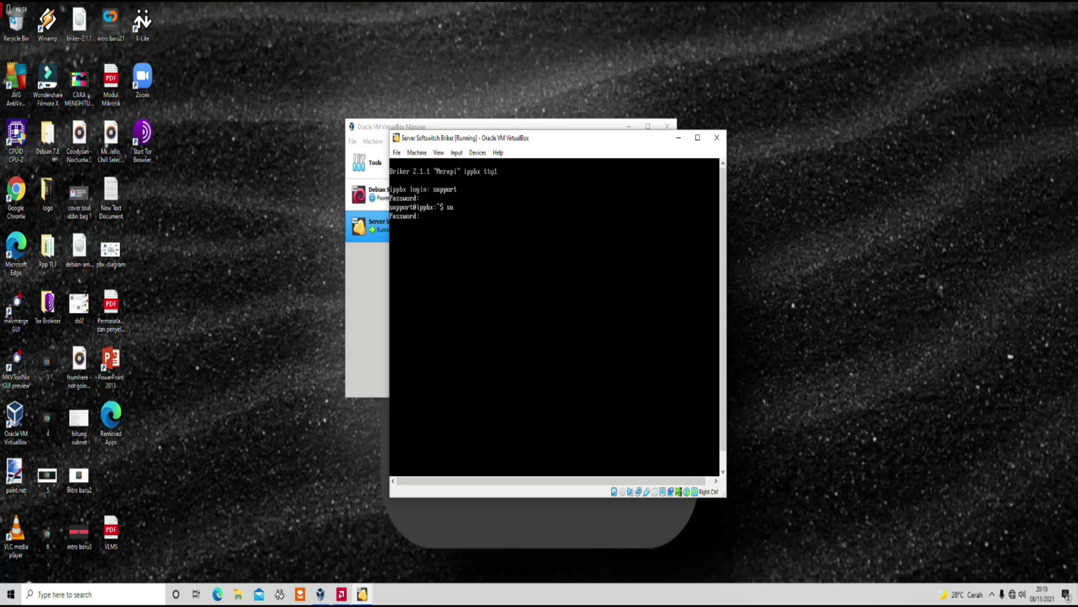
key(Return)
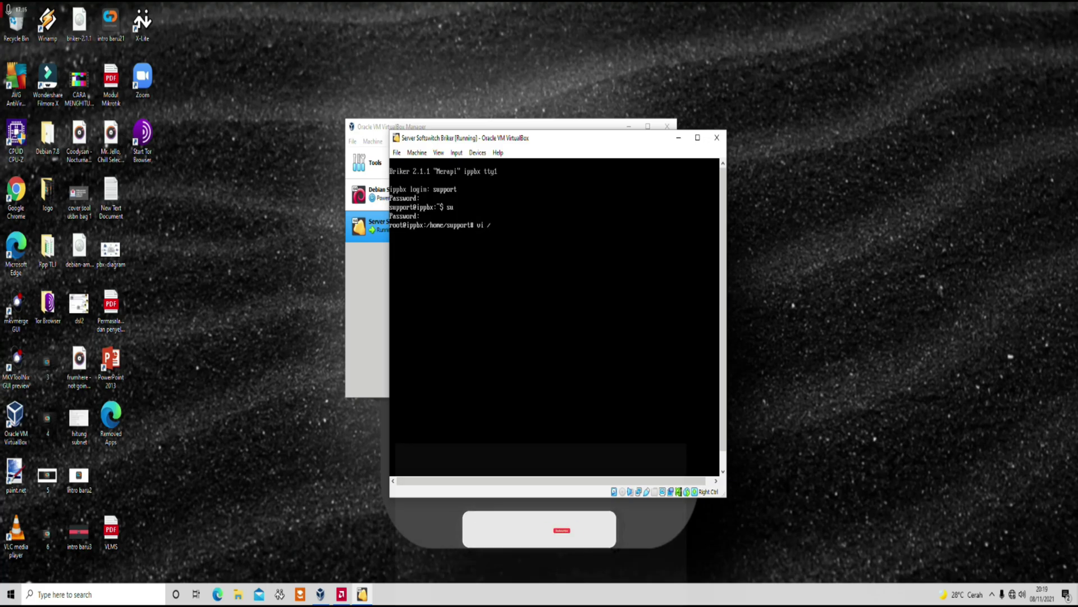
Open /etc/network/interfaces in vi
text(/etc/network)
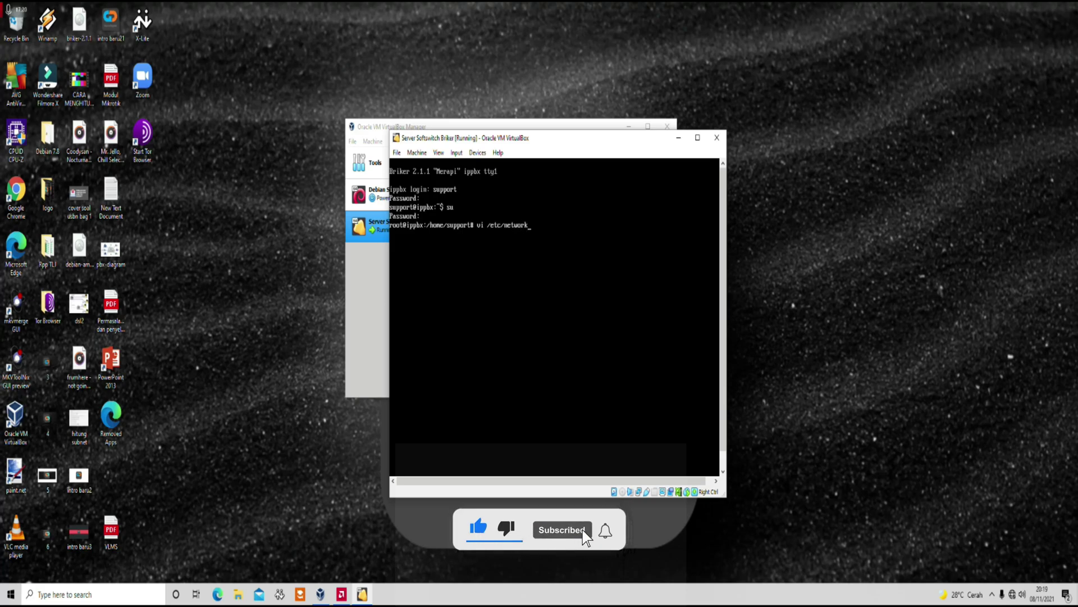
text(/interfac)
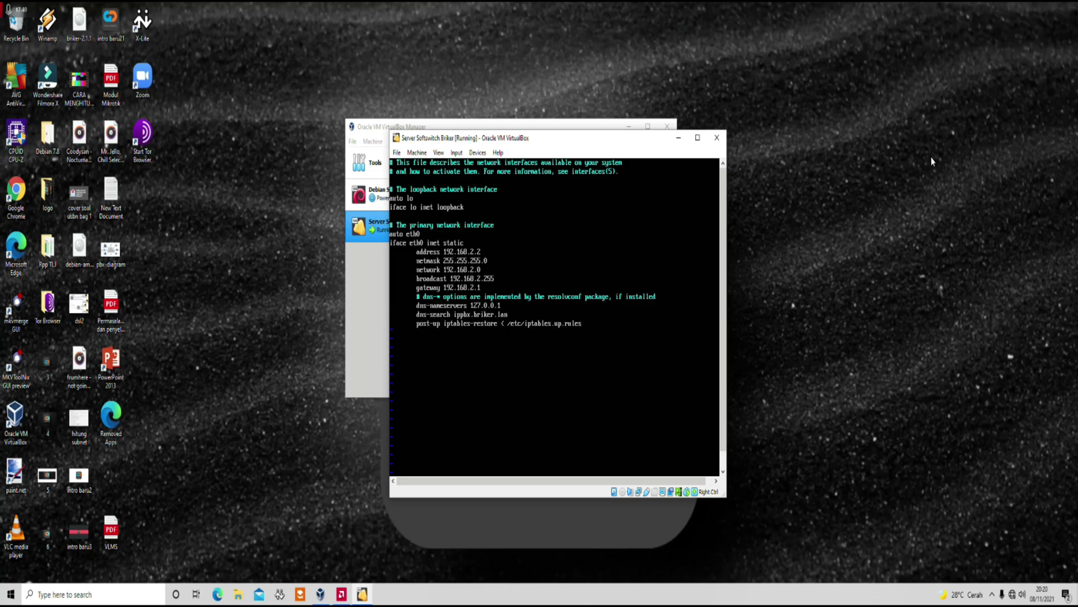
Open the Windows host's network adapter list through its Ethernet settings and place it beside the virtual machine window
right_click(1013, 595)
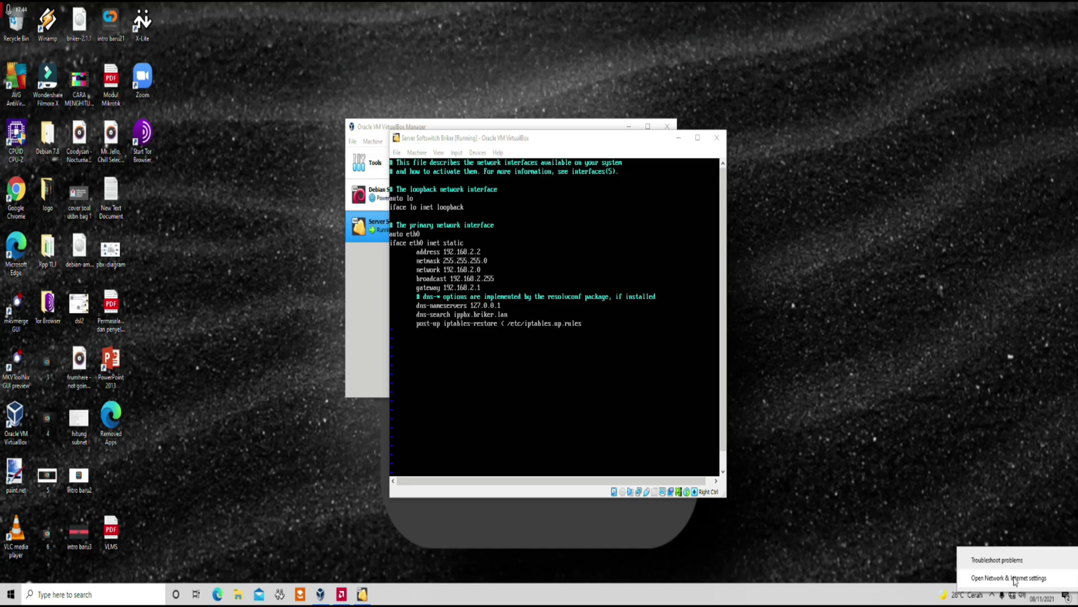
click(1015, 581)
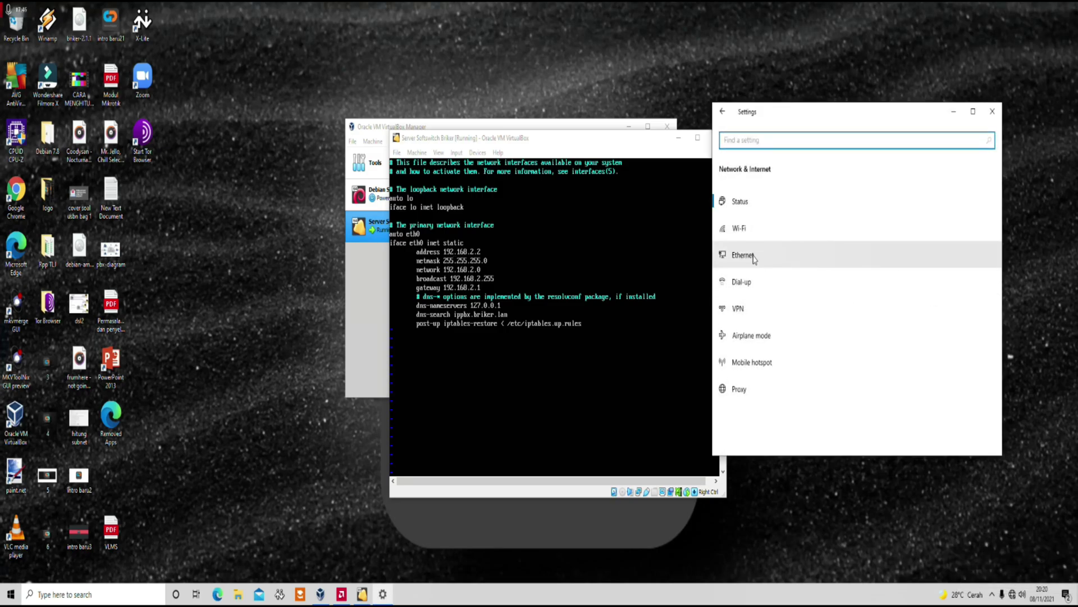
click(755, 256)
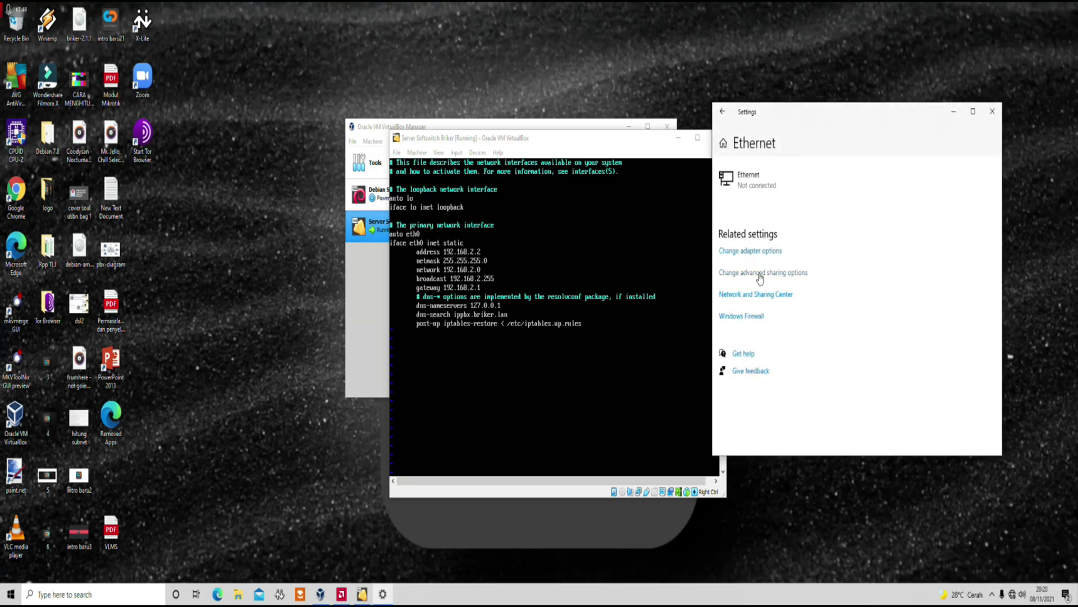
click(753, 253)
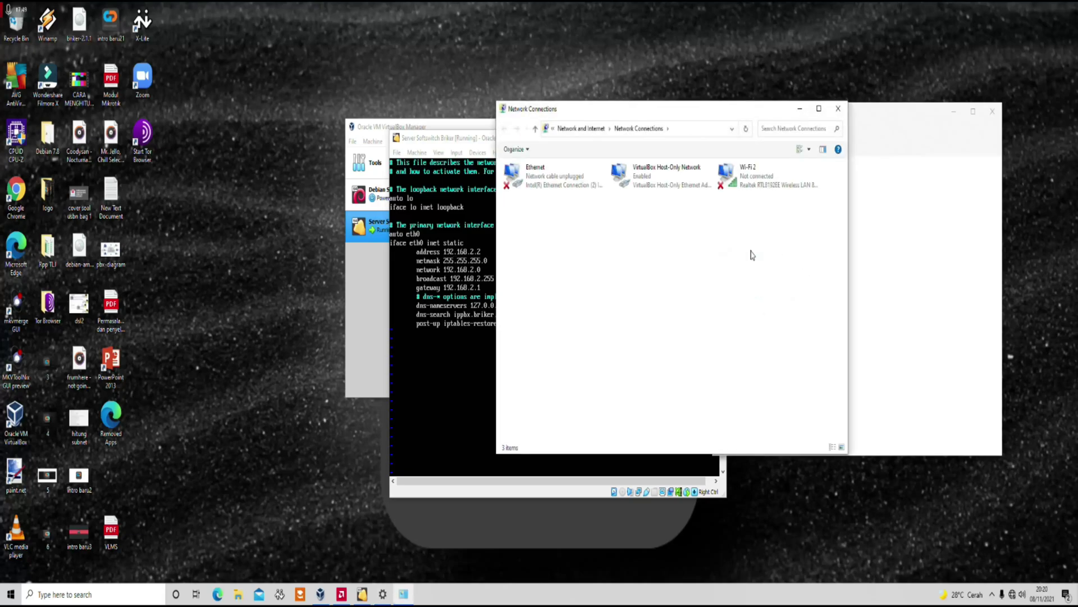
click(953, 111)
drag(713, 113, 943, 118)
Open the Internet Protocol Version 4 properties of the VirtualBox Host-Only Network adapter and arrange the dialog beside the console
right_click(877, 181)
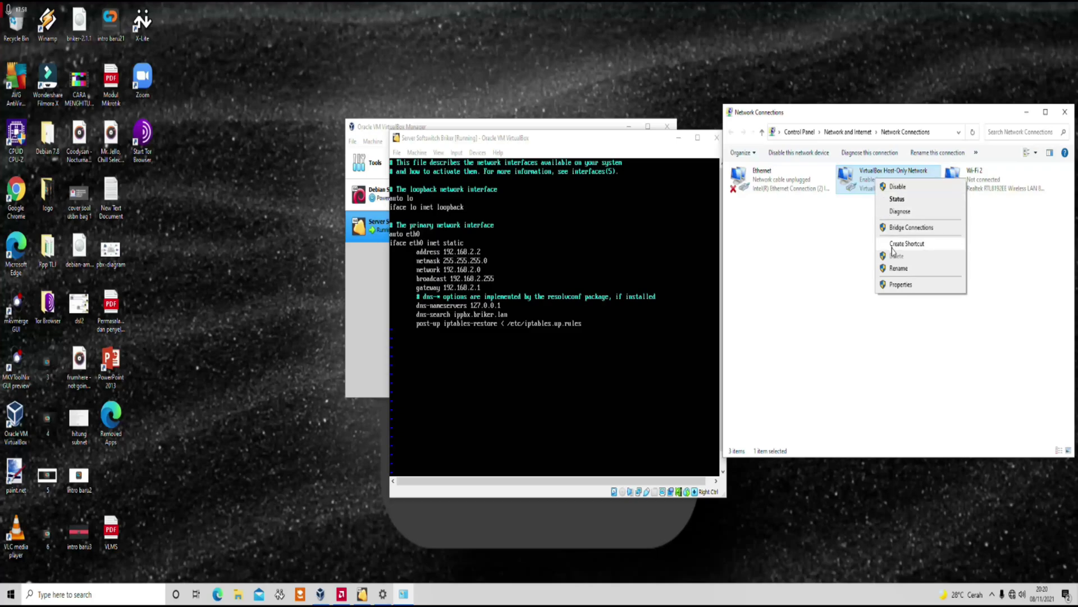
click(903, 285)
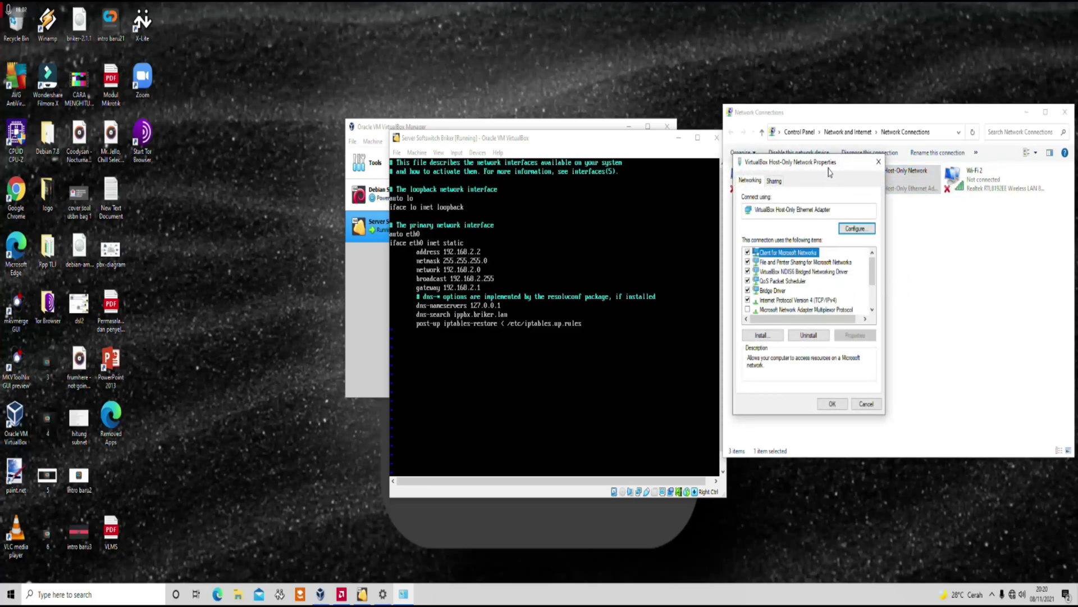
drag(829, 163, 865, 163)
double_click(856, 293)
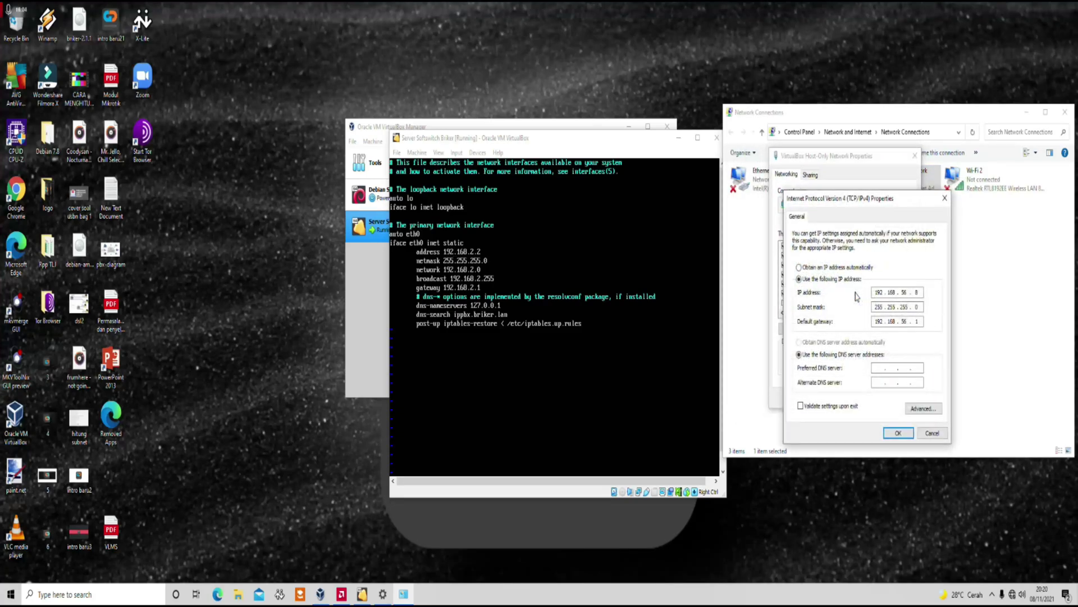
drag(890, 203, 833, 157)
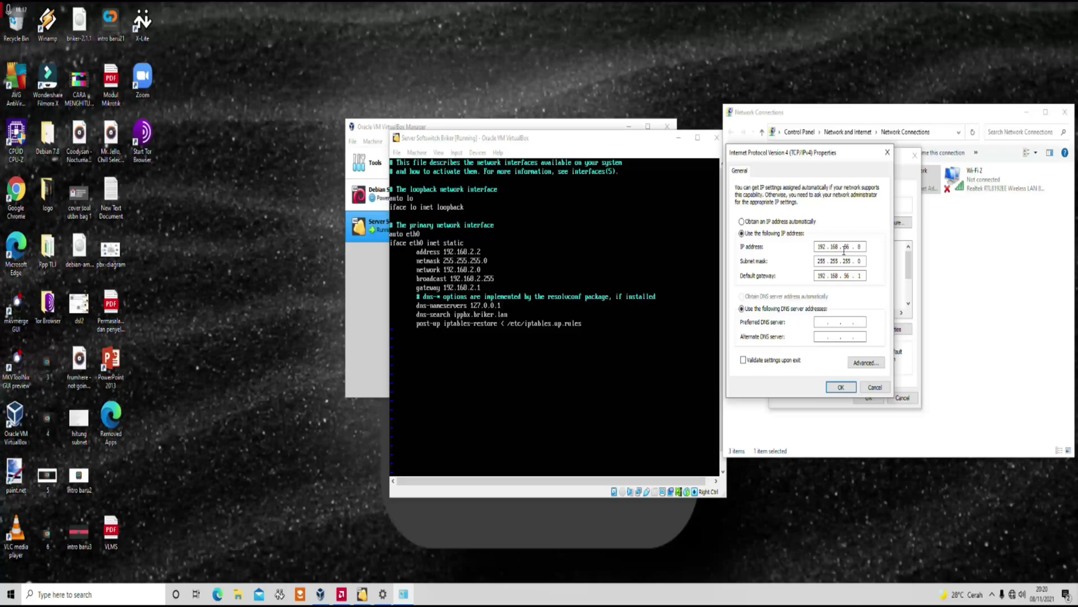
Examine the host-only adapter's IP address, especially its network portion and host number, against the server's interface settings
click(17, 199)
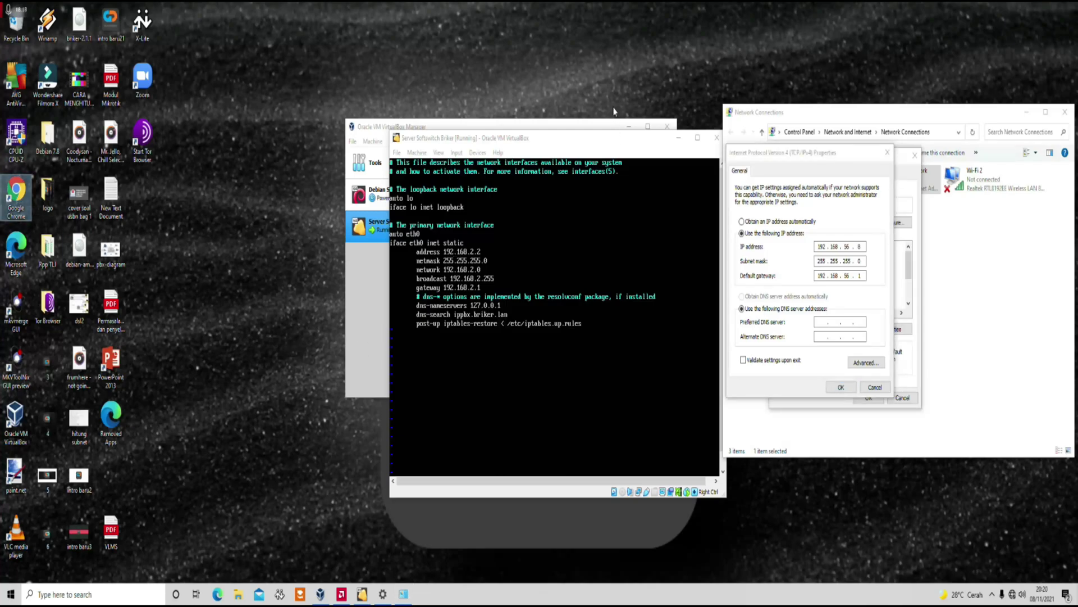
click(597, 141)
click(828, 158)
drag(818, 157, 816, 161)
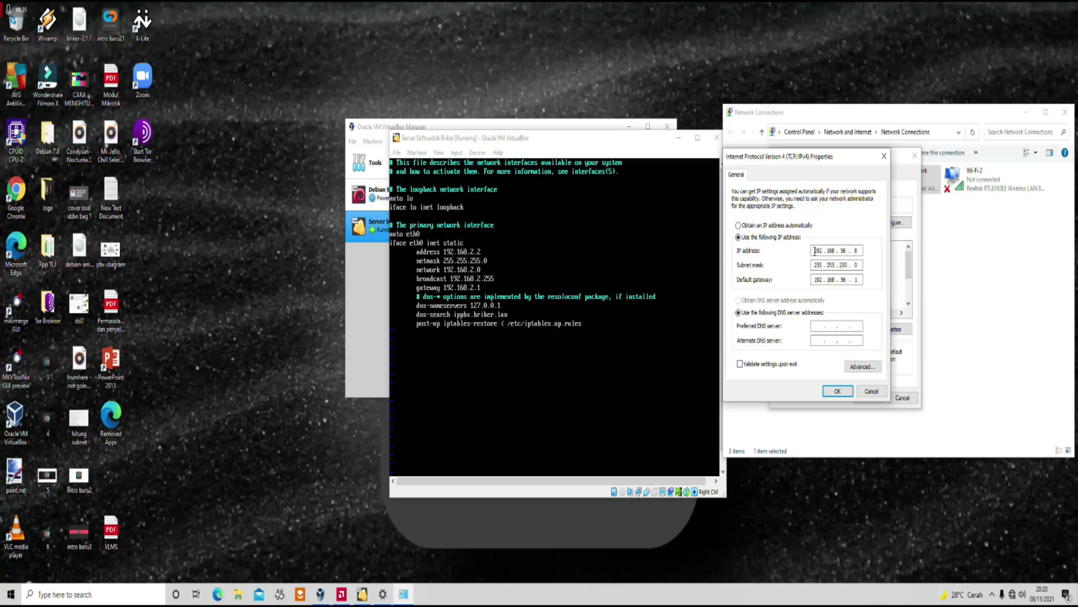
double_click(815, 251)
click(843, 251)
double_click(857, 251)
Set the eth0 address in the server's interfaces file to 192.168.56.5
click(580, 148)
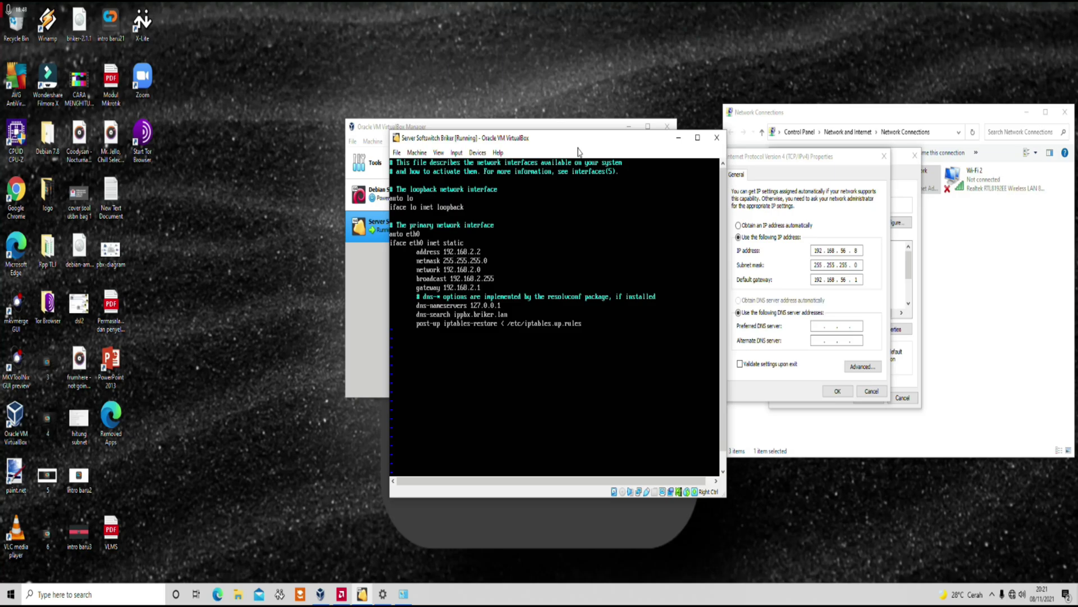
text(i)
key(BackSpace)
key(BackSpace)
text(5)
text(6.5)
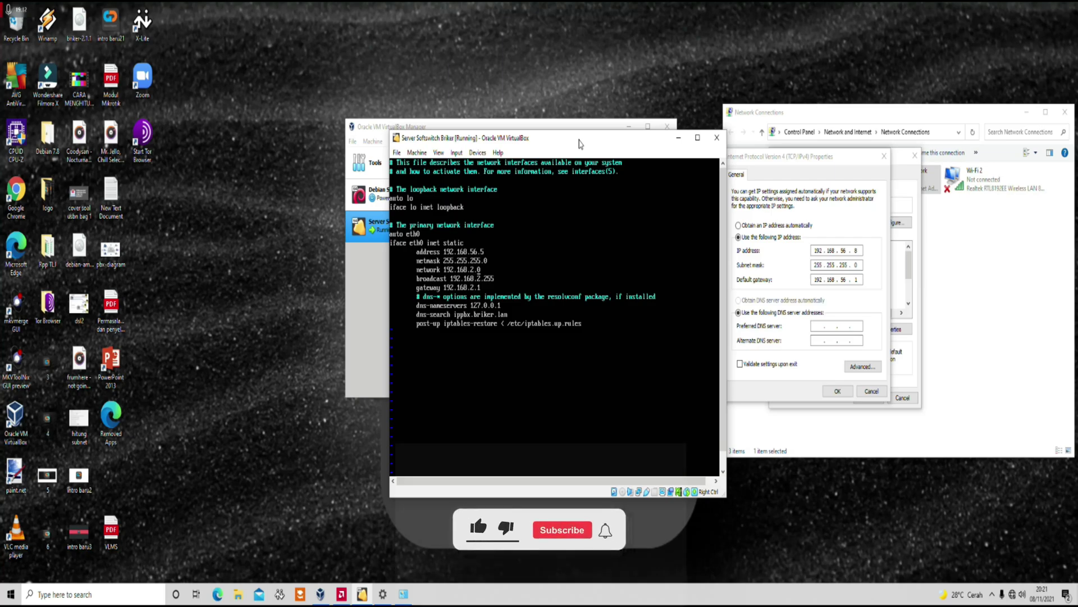
Set the eth0 network to 192.168.56.0, the broadcast to 192.168.56.255 and the gateway to 192.168.56.1
key(BackSpace)
text(56)
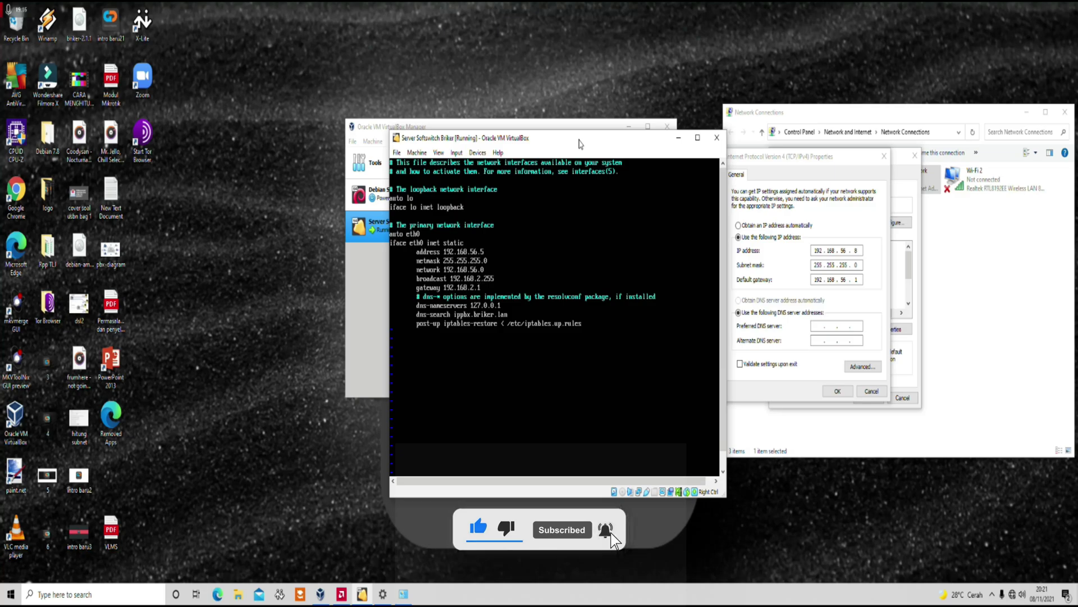
key(BackSpace)
text(56)
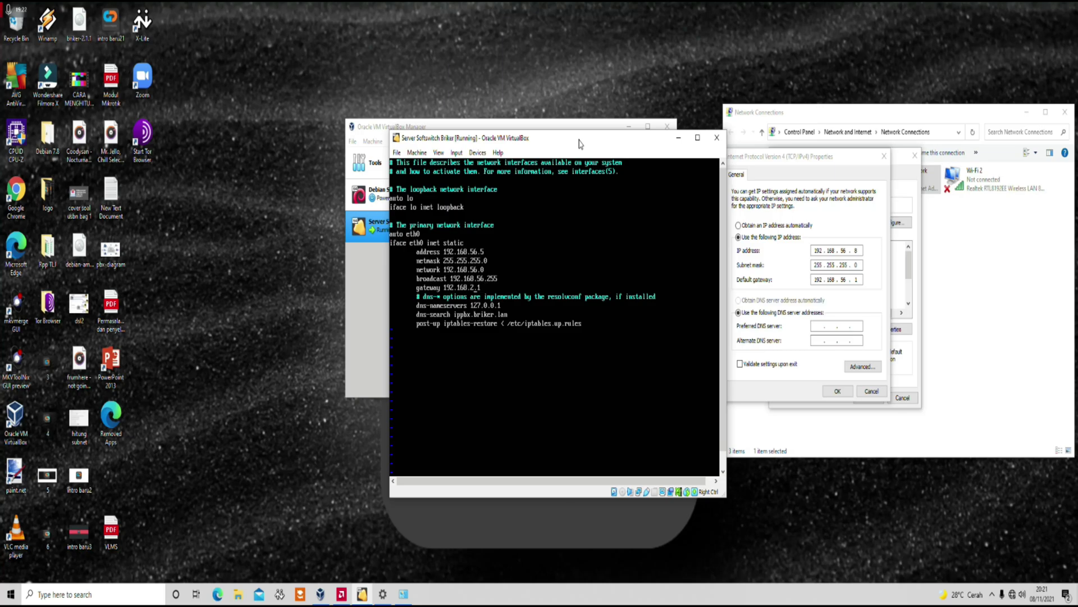
key(BackSpace)
text(56)
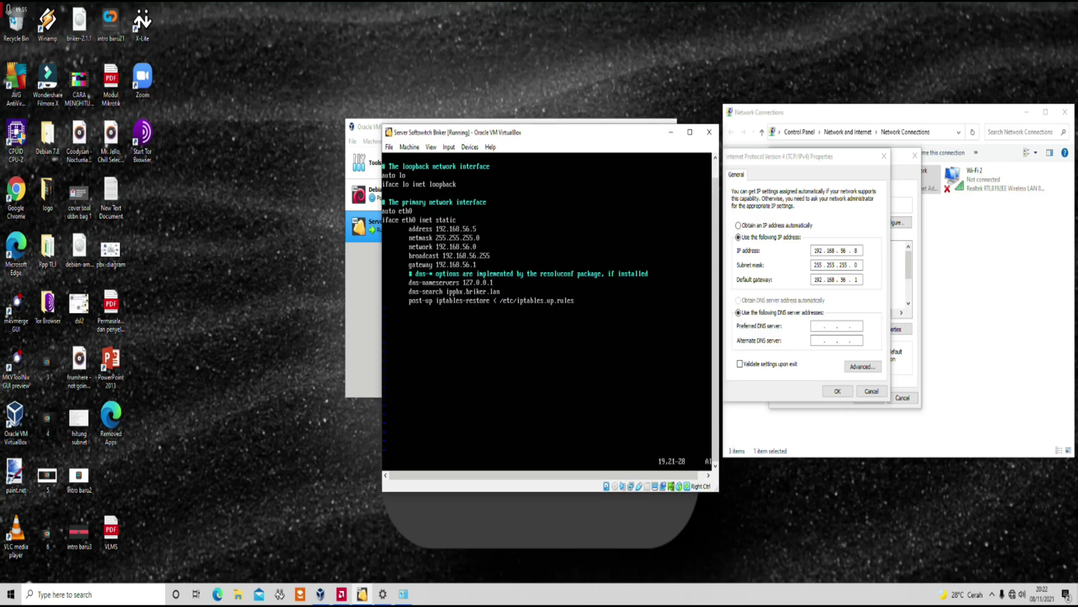
Save the edited interfaces file and quit vi
text(:)
text(!)
key(Return)
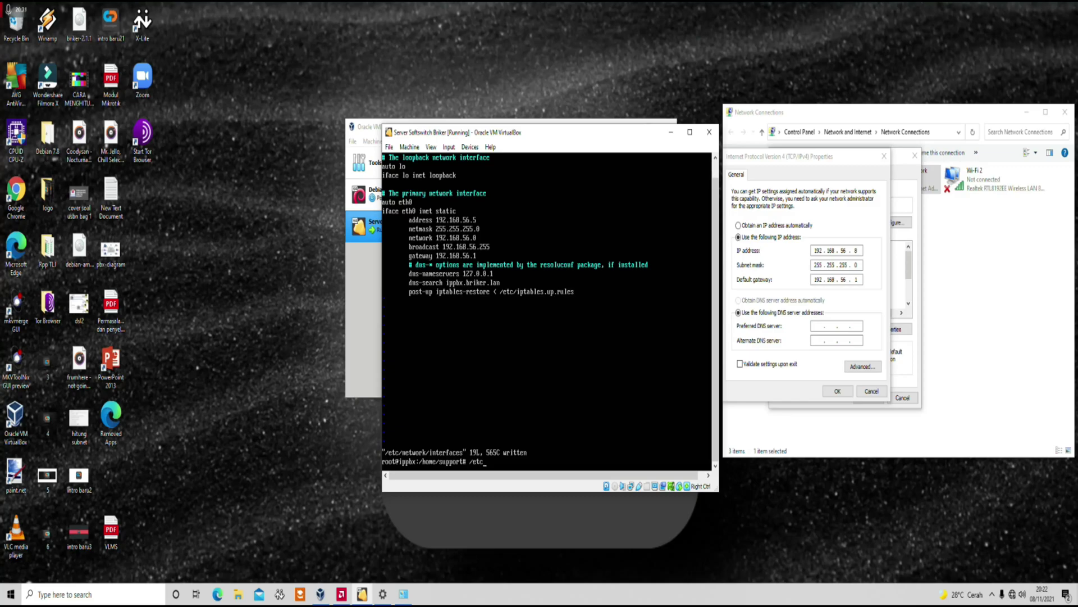
Restart the server's networking service with /etc/init.d/networking restart and list its interface configuration with ifconfig
text(nit.d/networking restart)
key(Return)
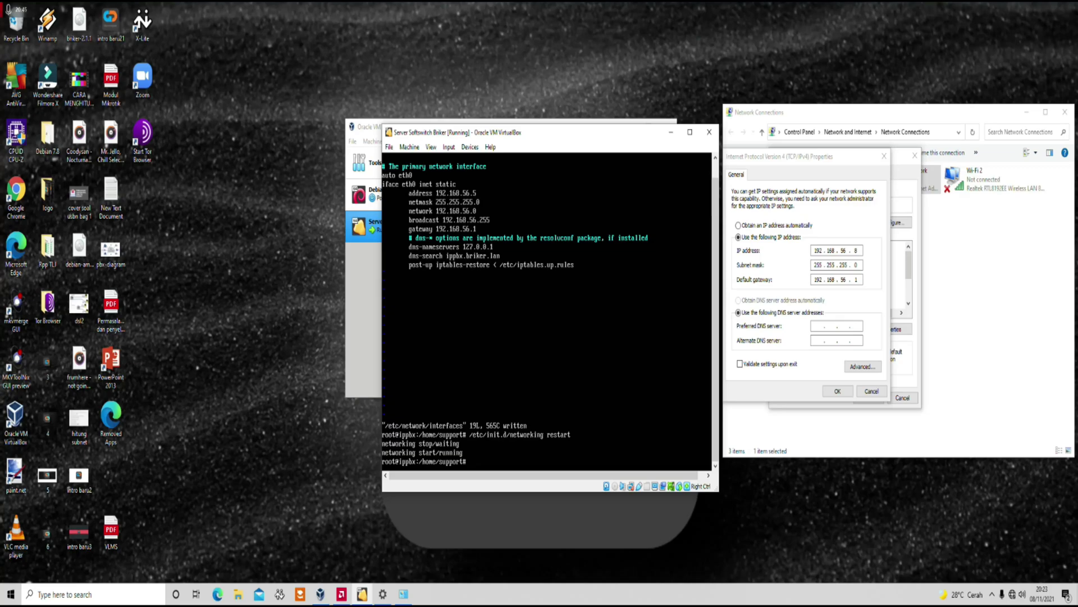
text(ifconfig)
key(Return)
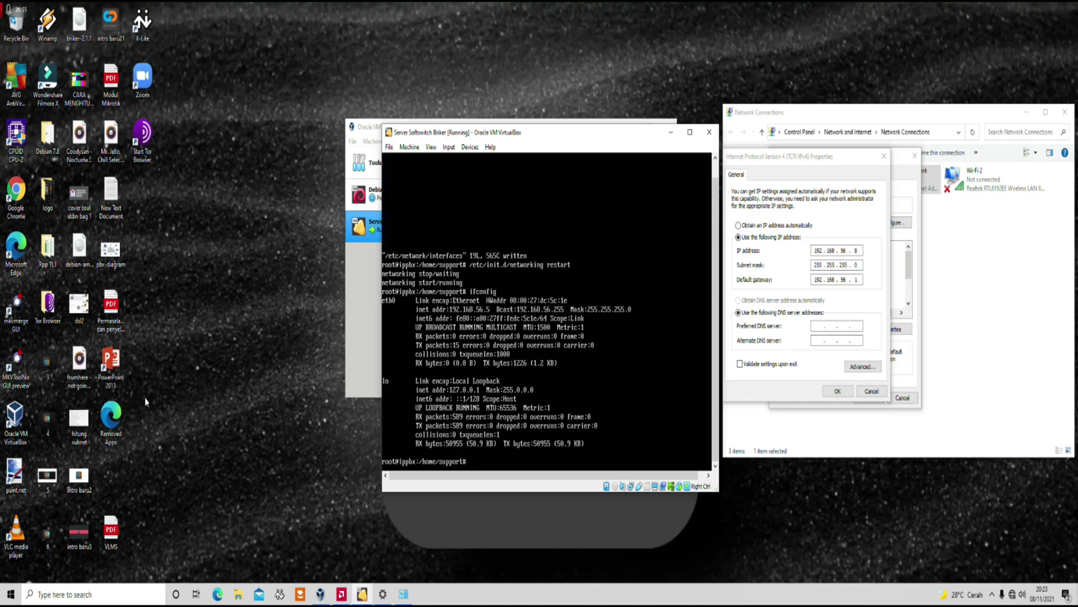
Switch to a Windows Command Prompt placed beside the server window and ping the server at 192.168.56.5
click(106, 590)
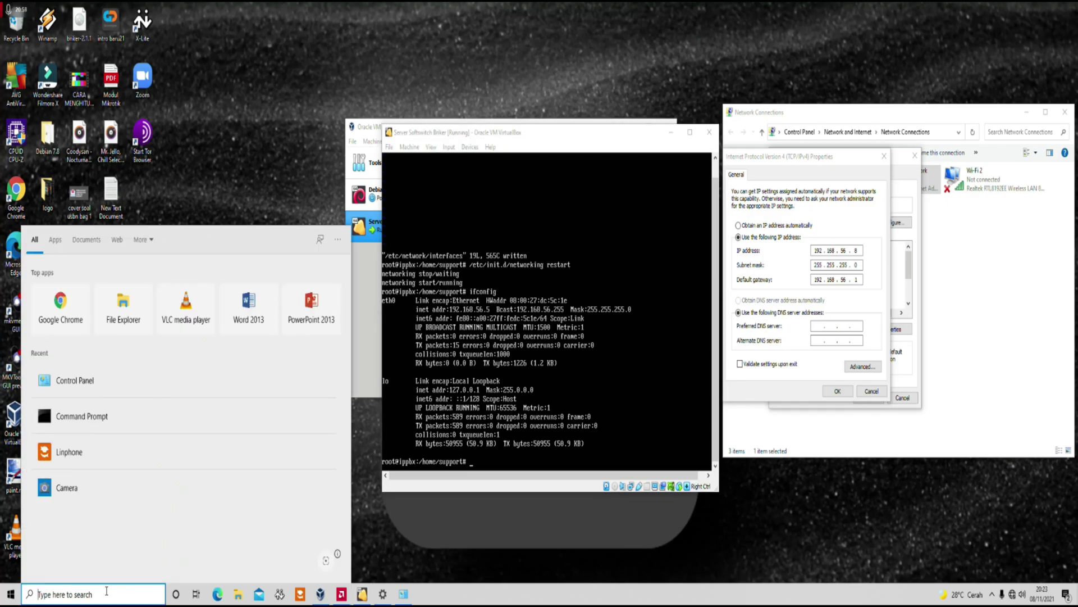
click(101, 424)
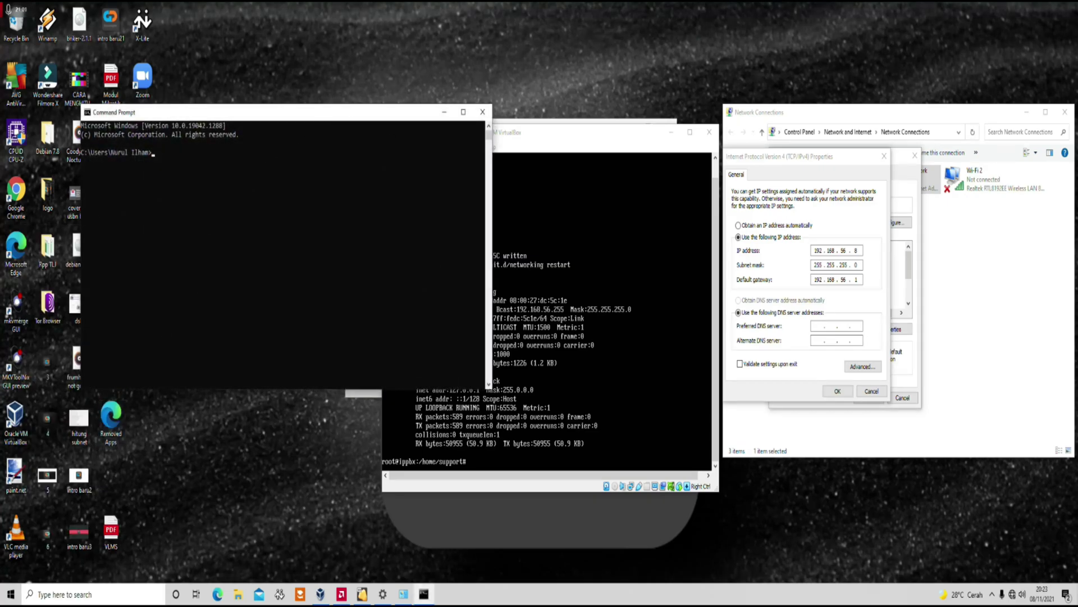
drag(389, 111, 340, 60)
drag(437, 97, 375, 46)
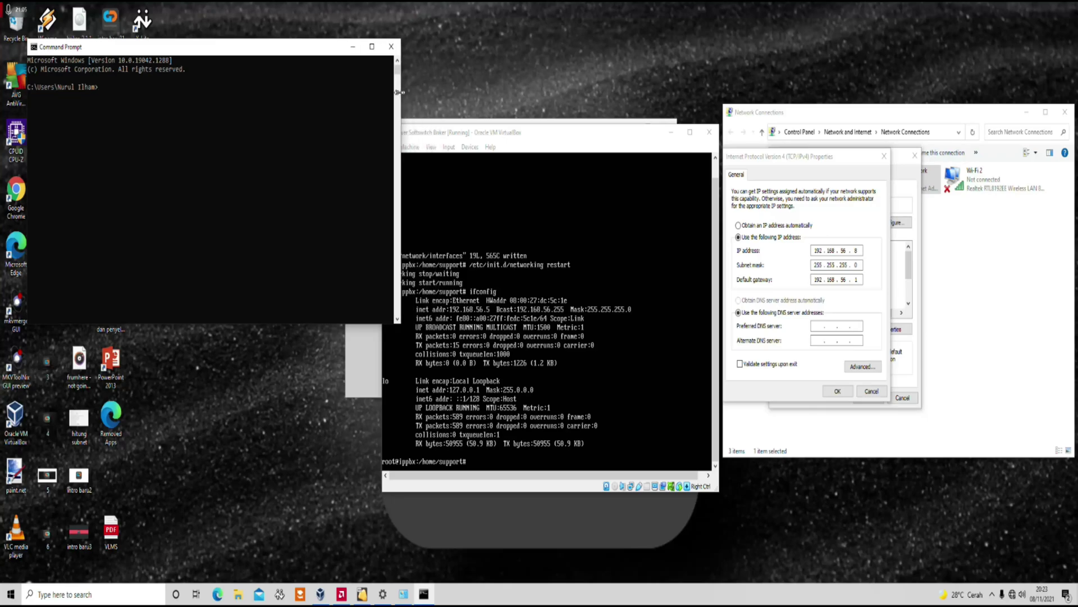
drag(285, 50, 289, 82)
click(181, 131)
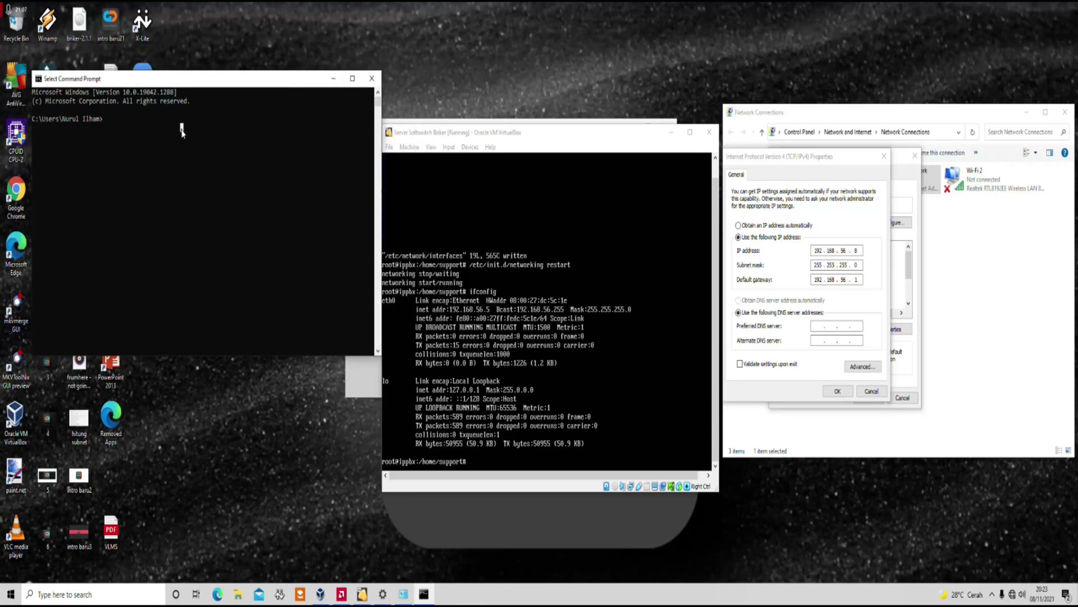
text(ping 192.168.56.5)
key(Return)
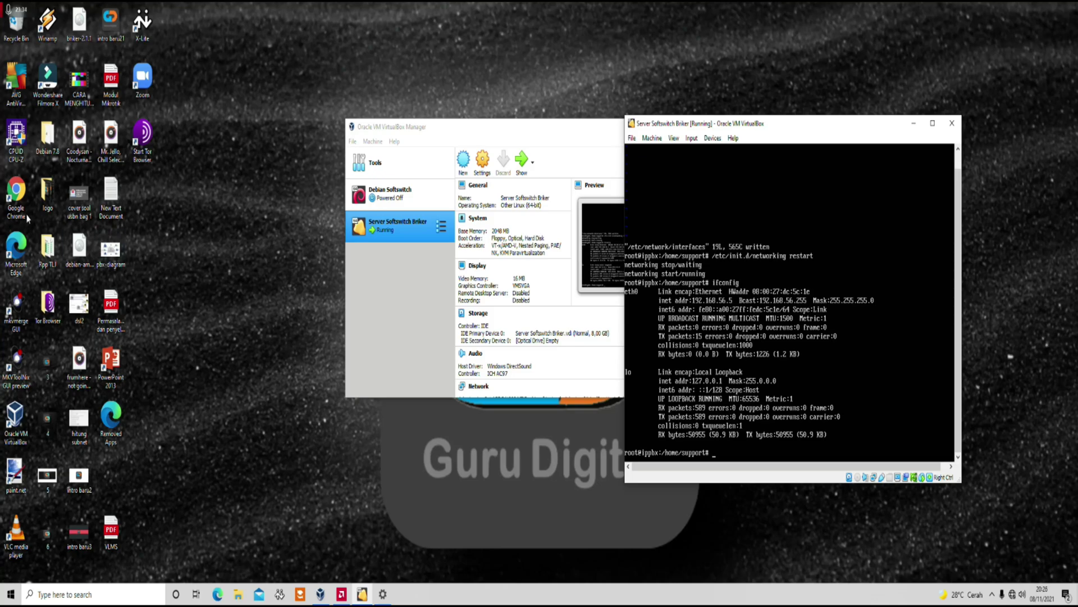
Switch to Google Chrome with an existing profile and load the Briker web page at 192.168.56.5
double_click(19, 194)
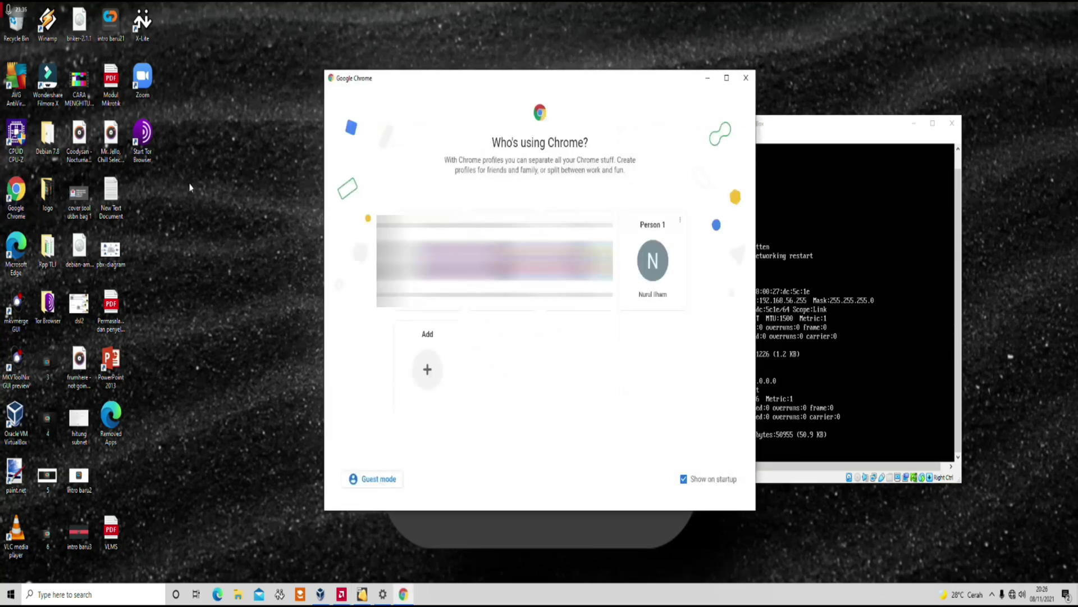
drag(615, 91, 400, 117)
click(444, 292)
click(359, 127)
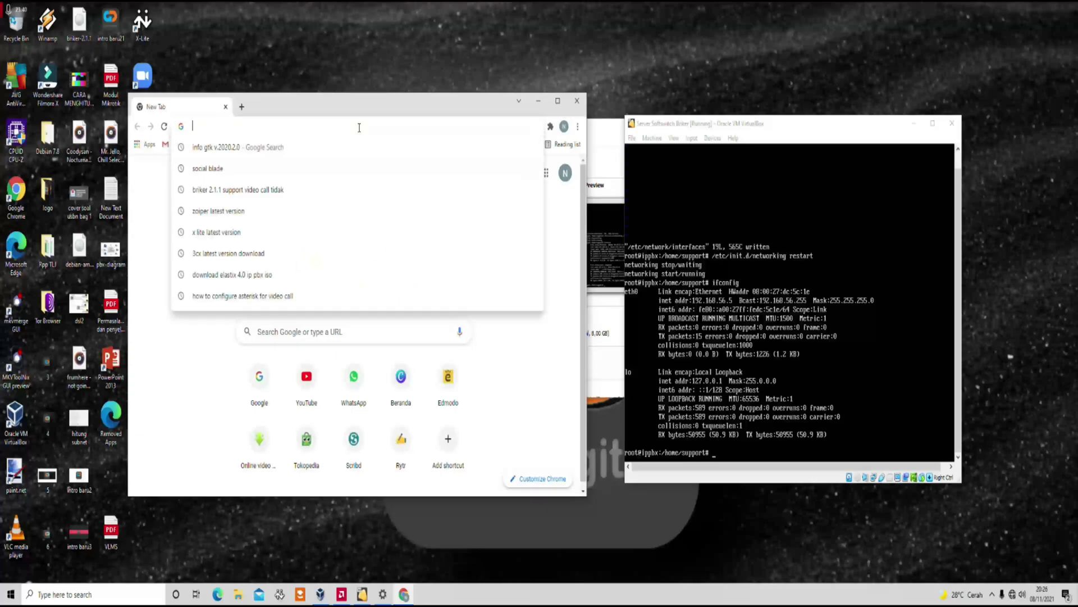
text(192.168.56.5)
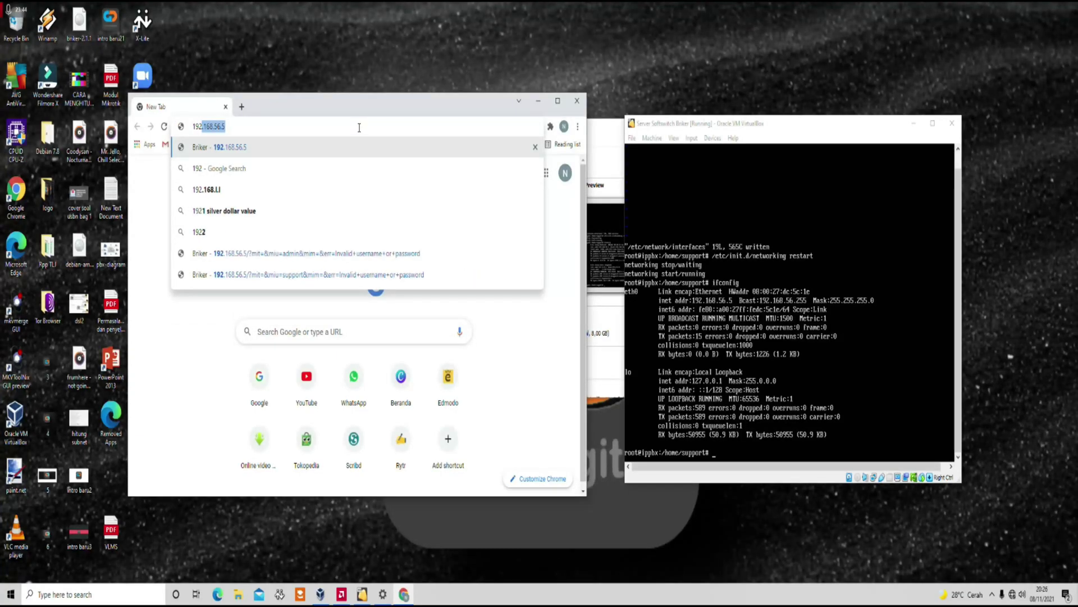
key(Right)
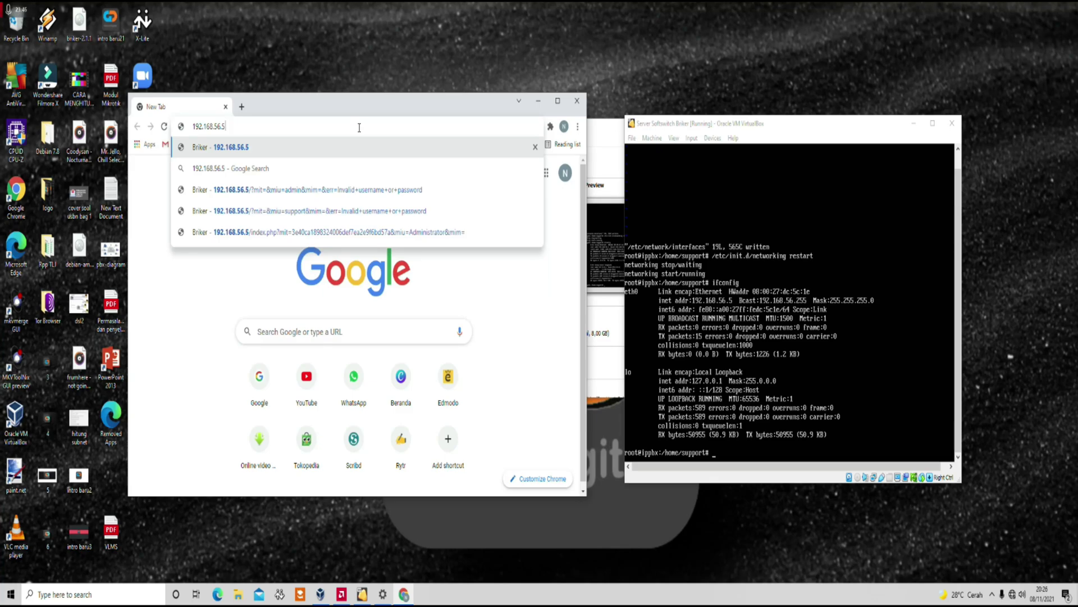
key(Return)
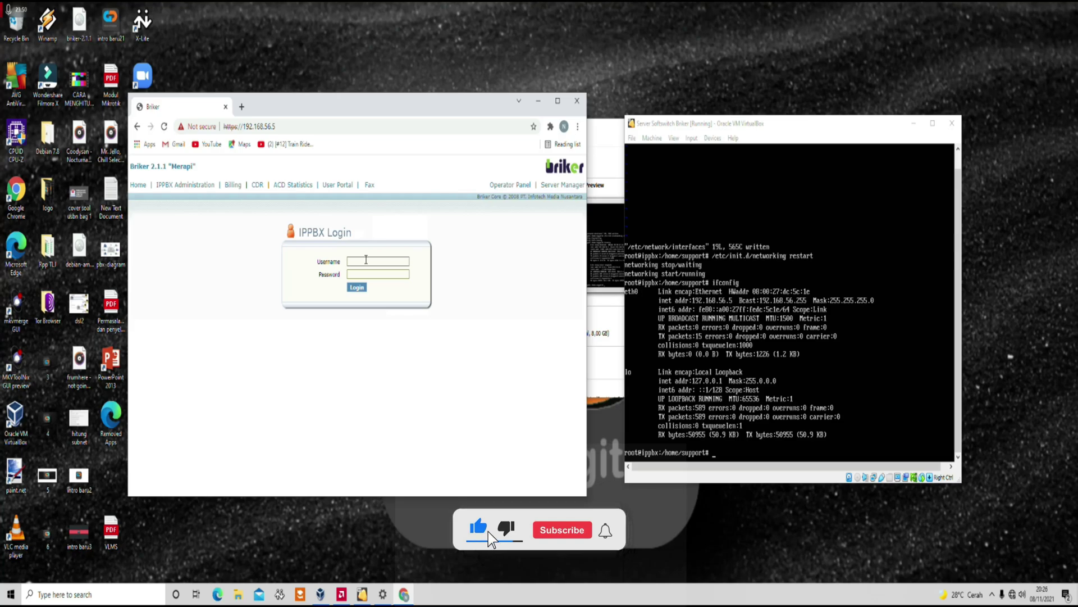
Log in to IPPBX with the username Administrator and the account password
click(365, 259)
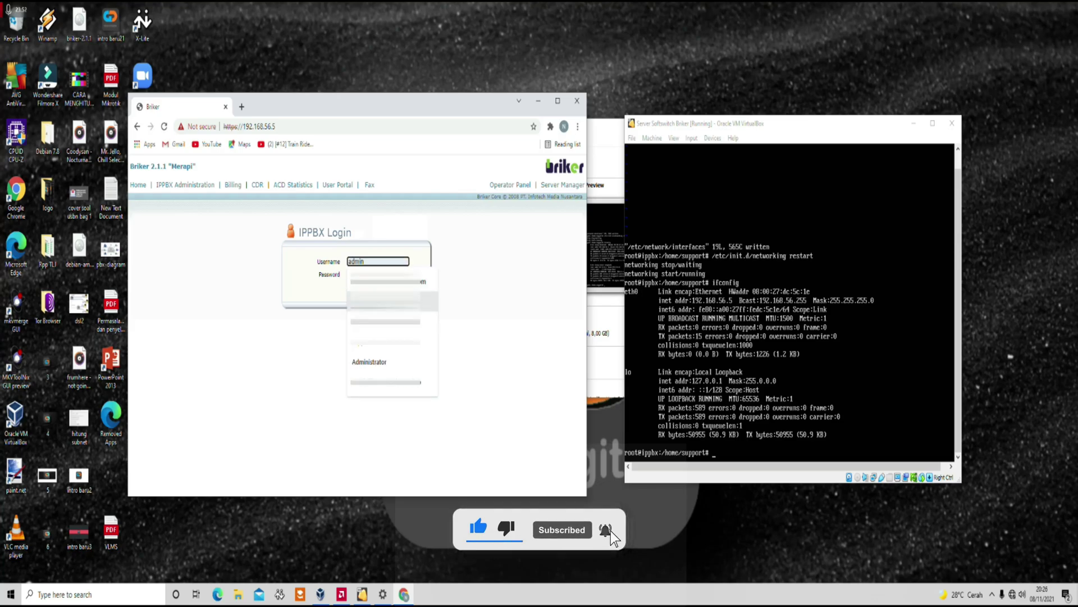
click(379, 362)
click(387, 274)
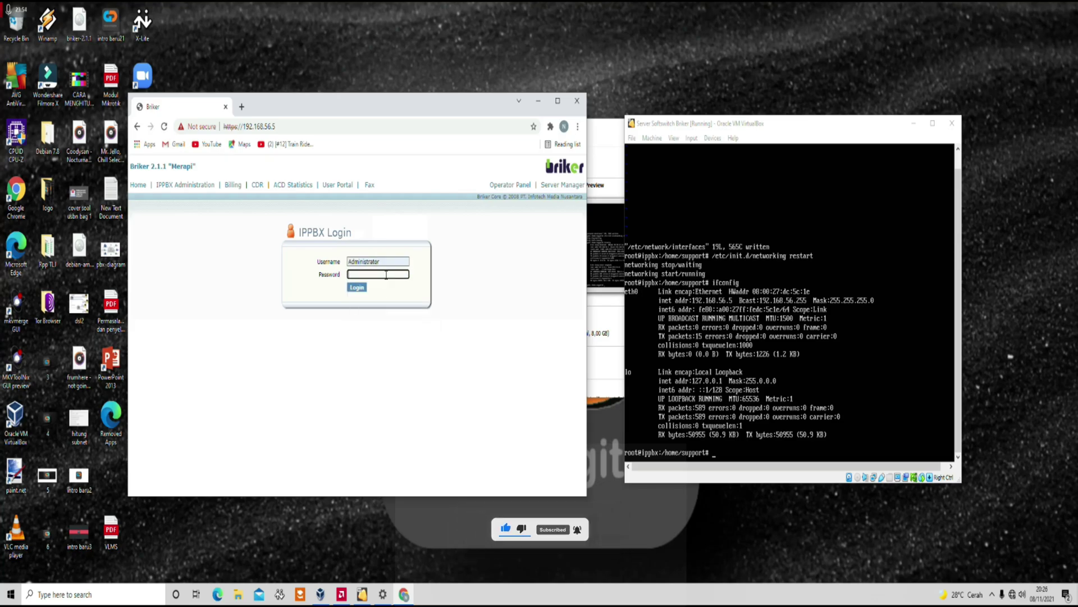
text(••••••)
key(Return)
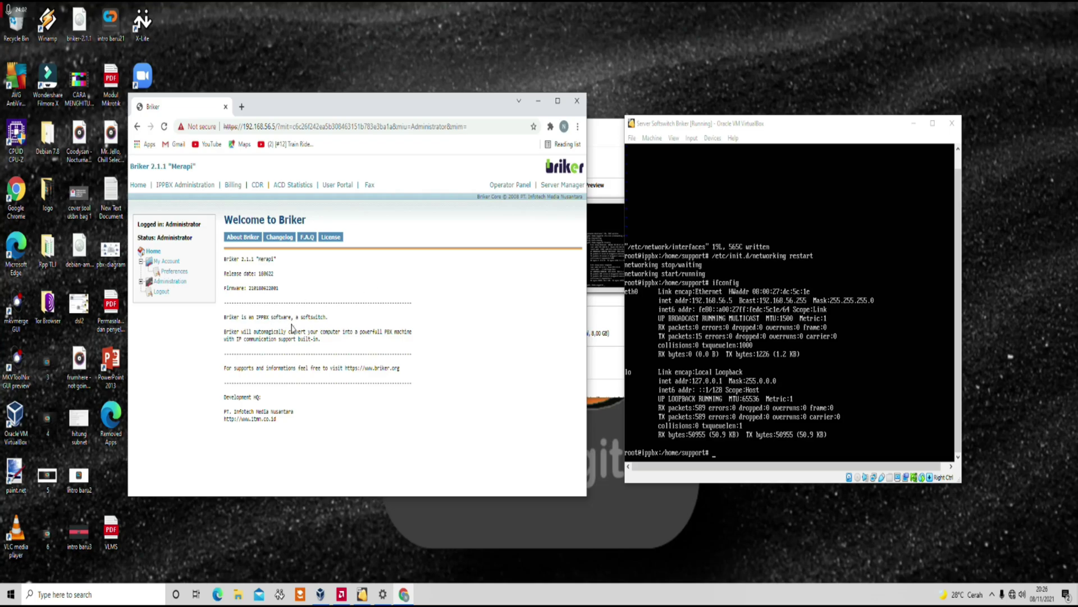
In the account preferences, fill in the administrator's name, address, city and state/province, and save them
click(175, 272)
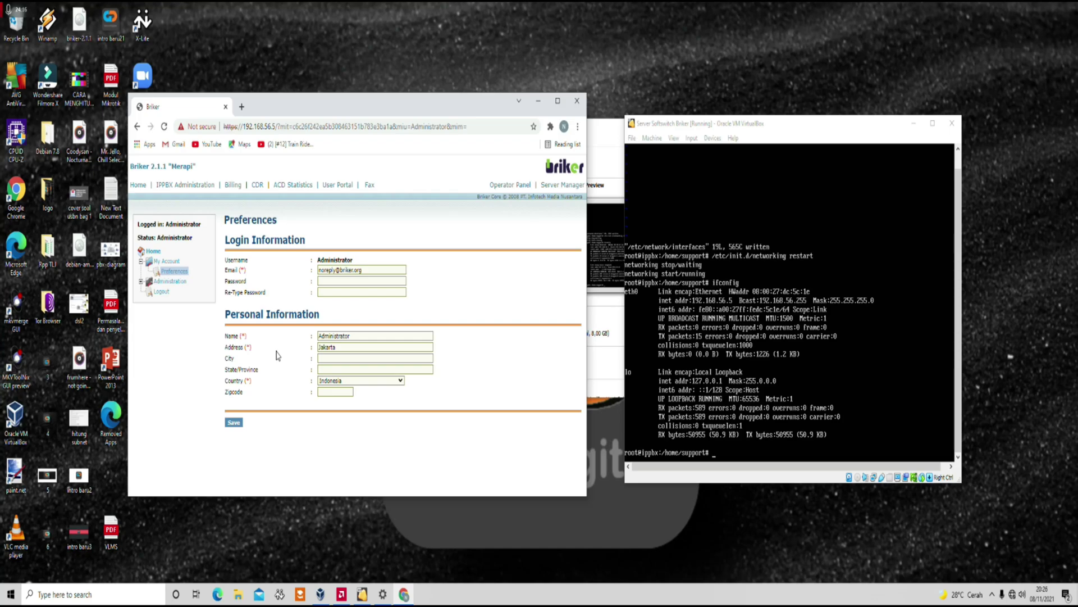
drag(363, 338, 295, 334)
text(Nurul)
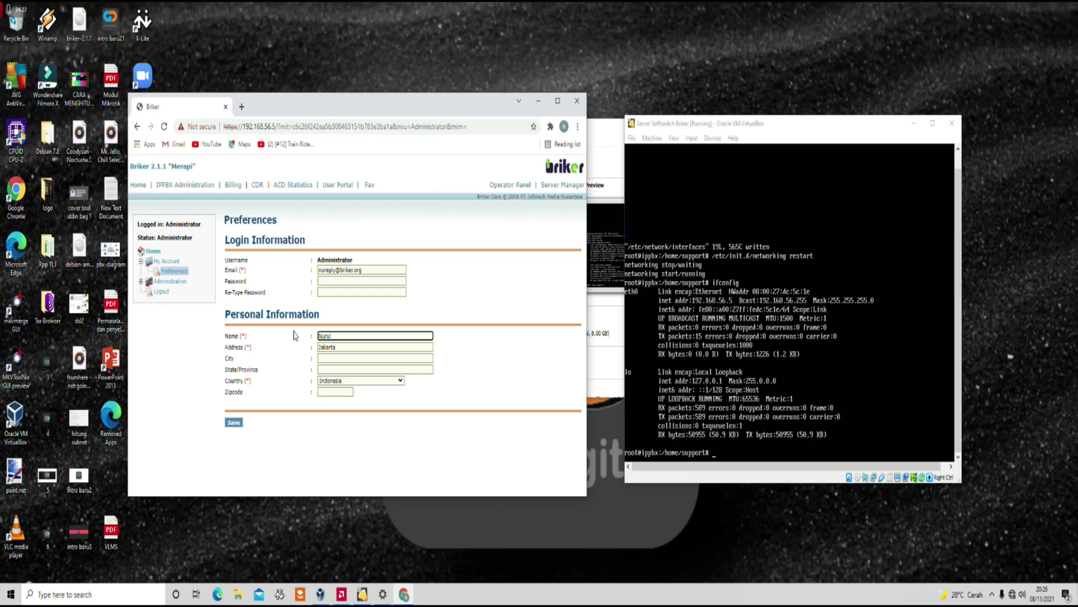
key(Tab)
text(Karawang)
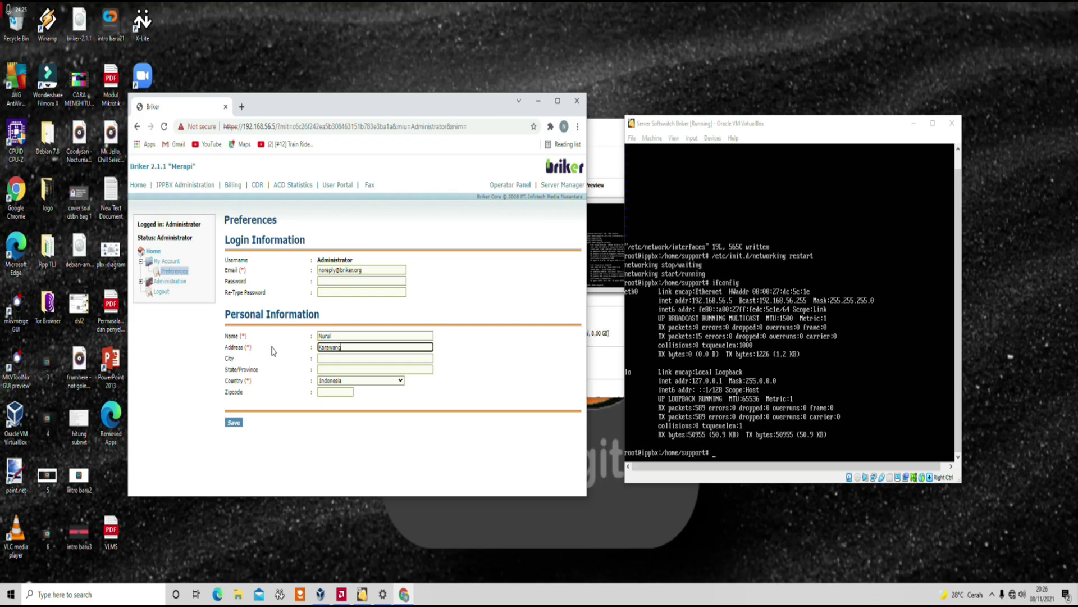
click(331, 358)
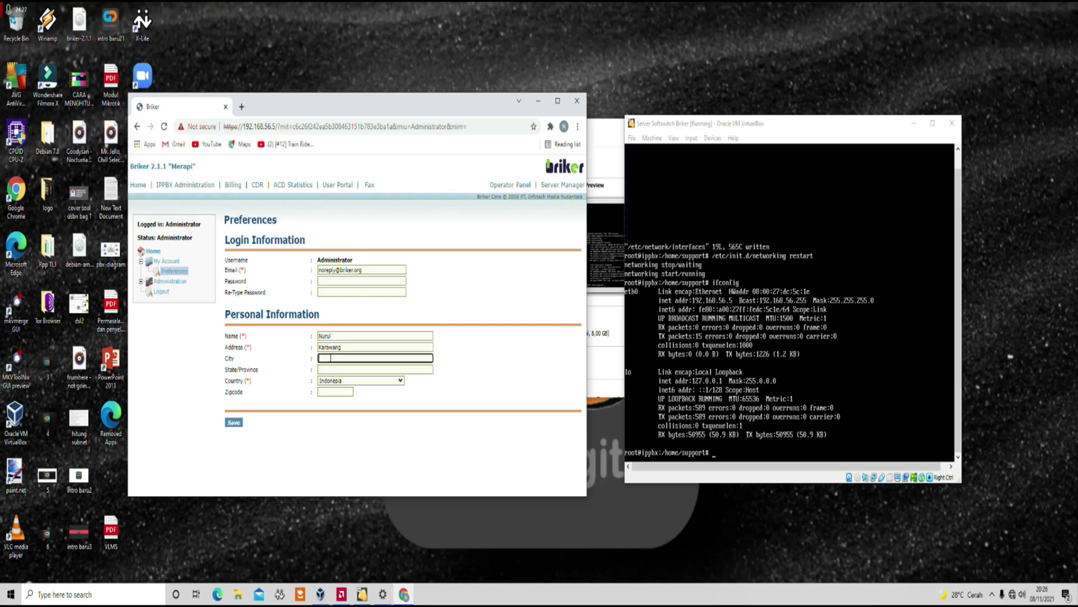
text(Karawang)
double_click(331, 358)
click(335, 368)
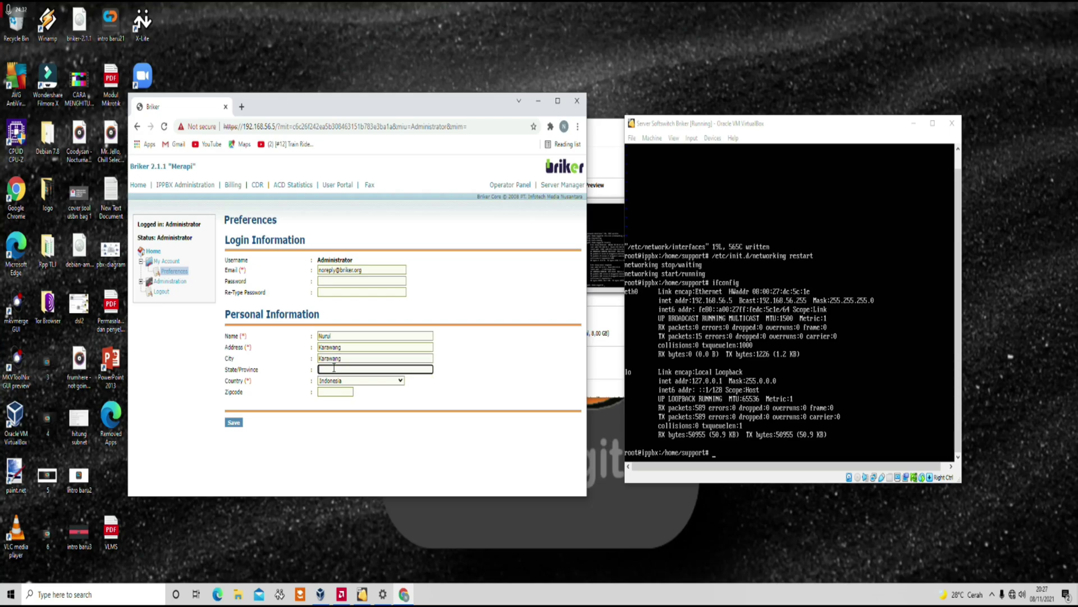
text(Jawa Bara)
click(236, 423)
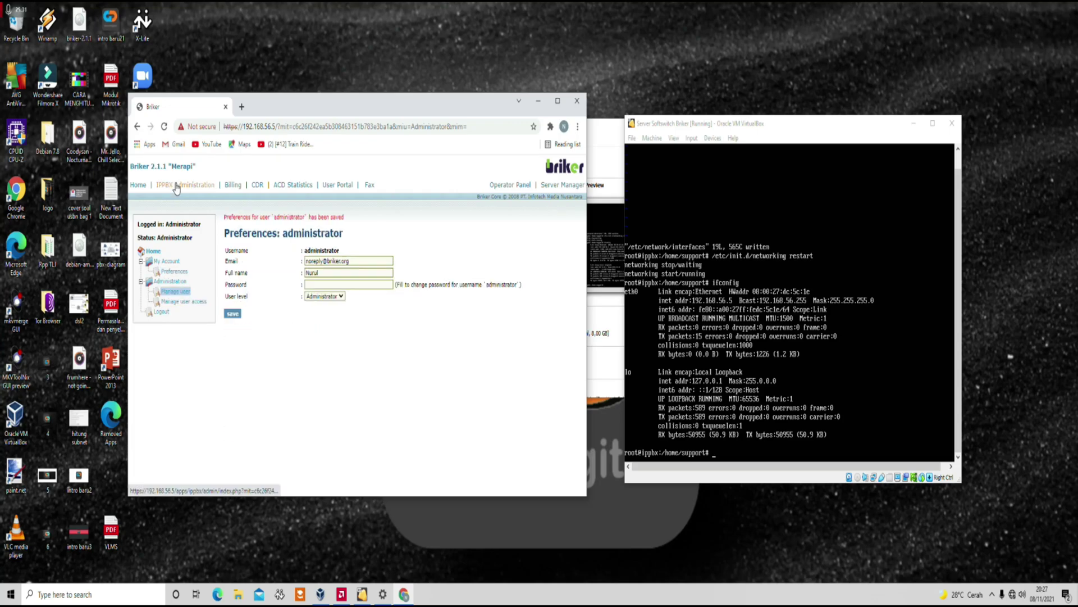
Open the IPPBX Administration page
click(176, 188)
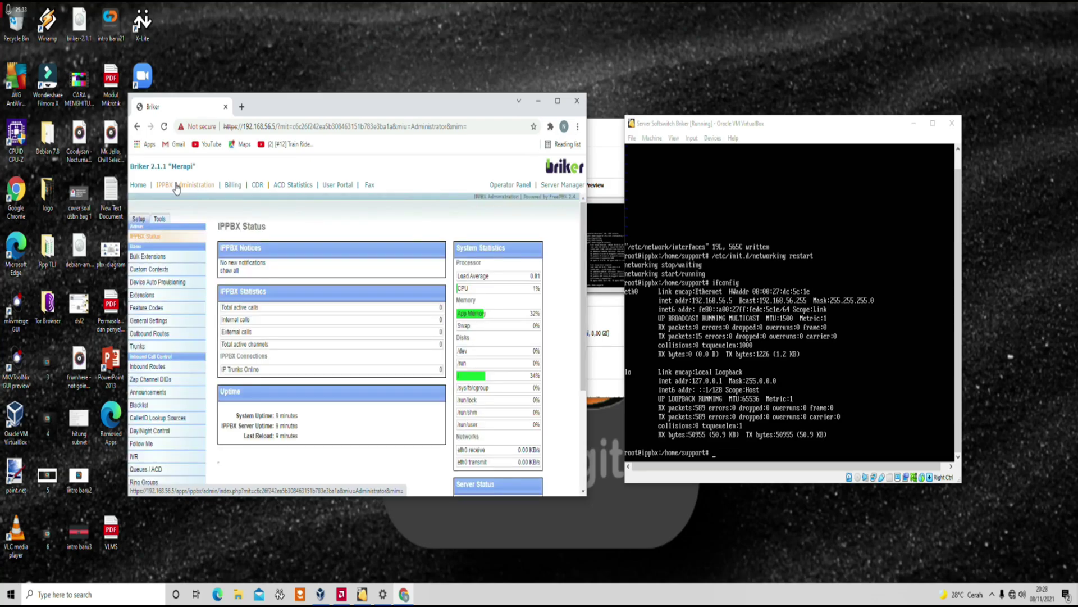